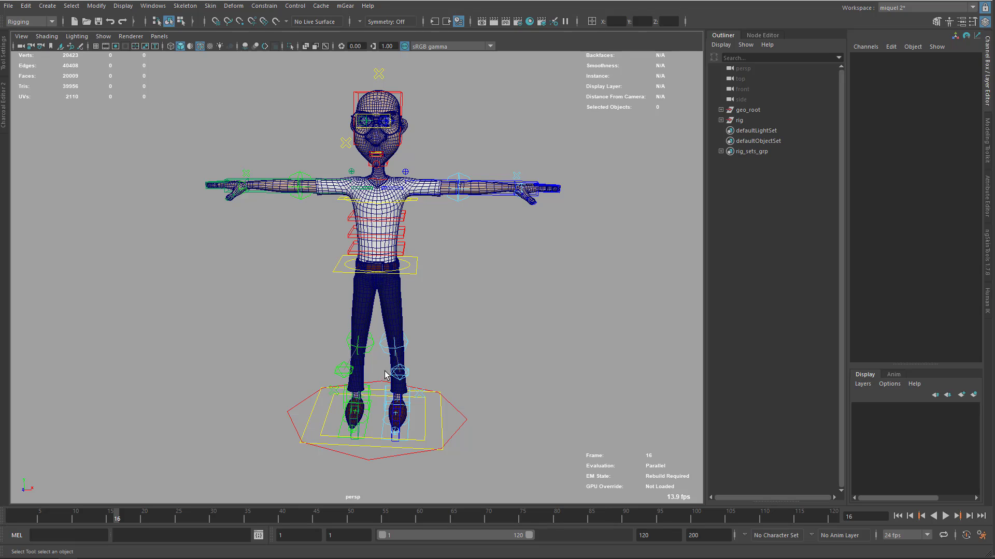
# - Open mGear's Shifter Game Tools and place its window beside the character
pyautogui.keyDown('alt'); pyautogui.moveTo(310, 302); pyautogui.dragTo(282, 257, button='middle'); pyautogui.keyUp('alt')
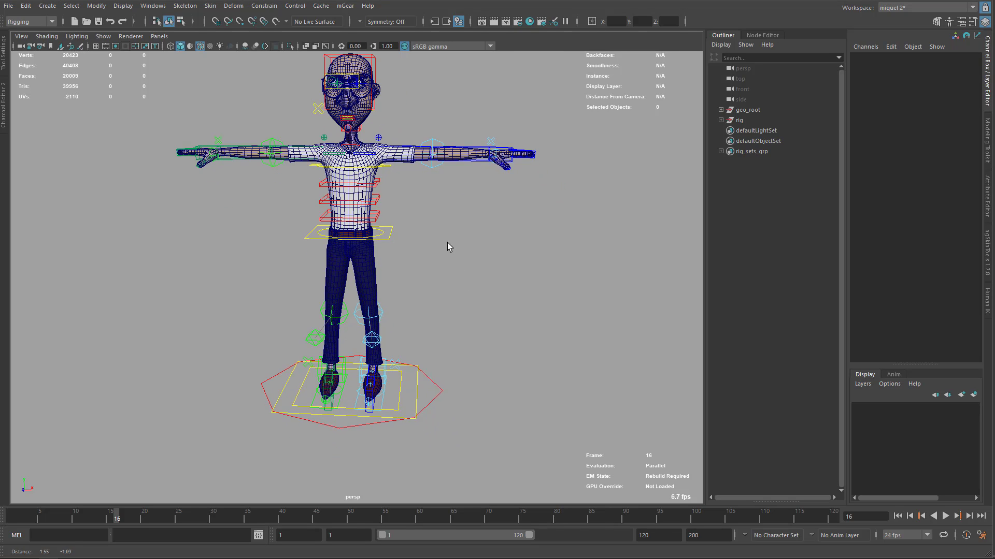
pyautogui.keyDown('alt'); pyautogui.moveTo(447, 244); pyautogui.dragTo(426, 207); pyautogui.keyUp('alt')
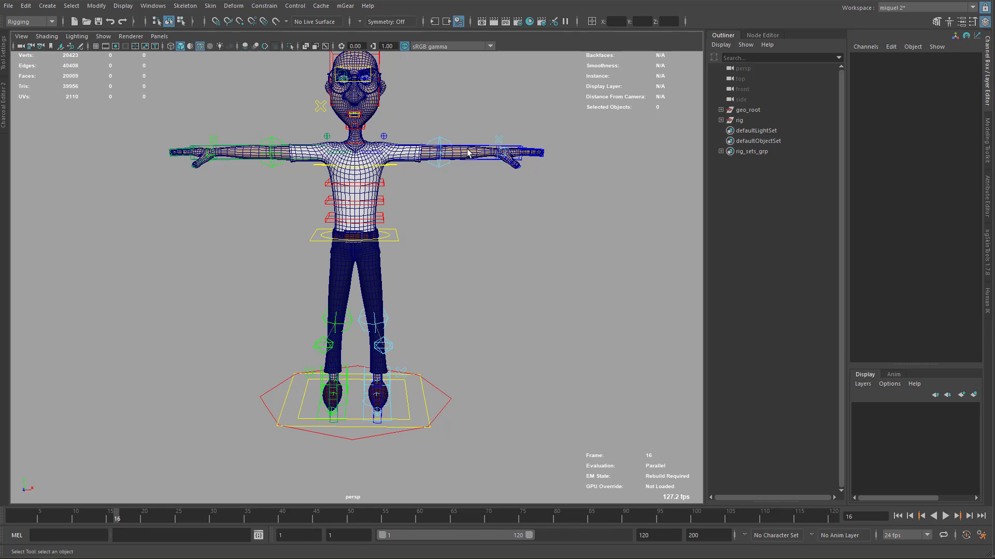
pyautogui.keyDown('alt'); pyautogui.moveTo(444, 161); pyautogui.dragTo(420, 269); pyautogui.keyUp('alt')
pyautogui.keyDown('alt'); pyautogui.moveTo(465, 333); pyautogui.dragTo(447, 258, button='middle'); pyautogui.keyUp('alt')
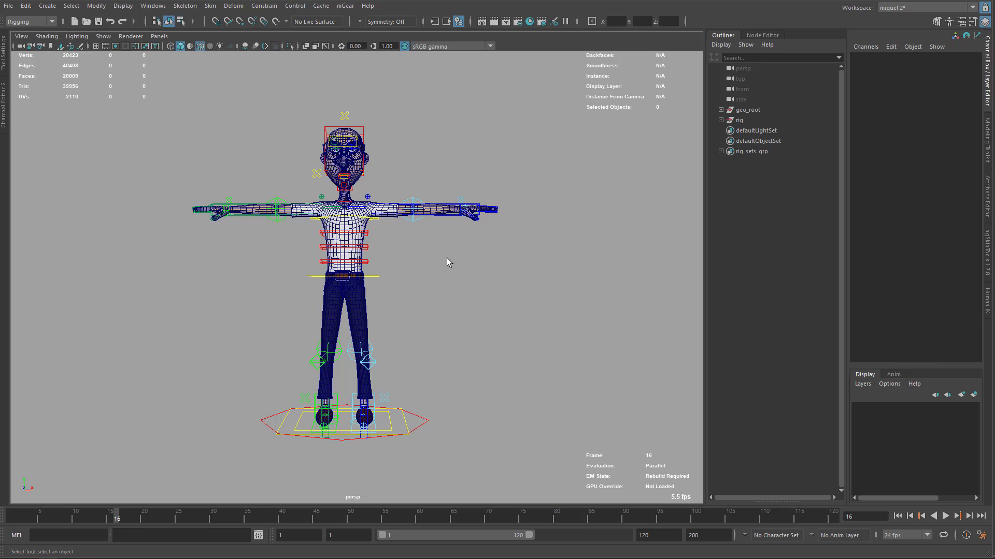
pyautogui.click(345, 6)
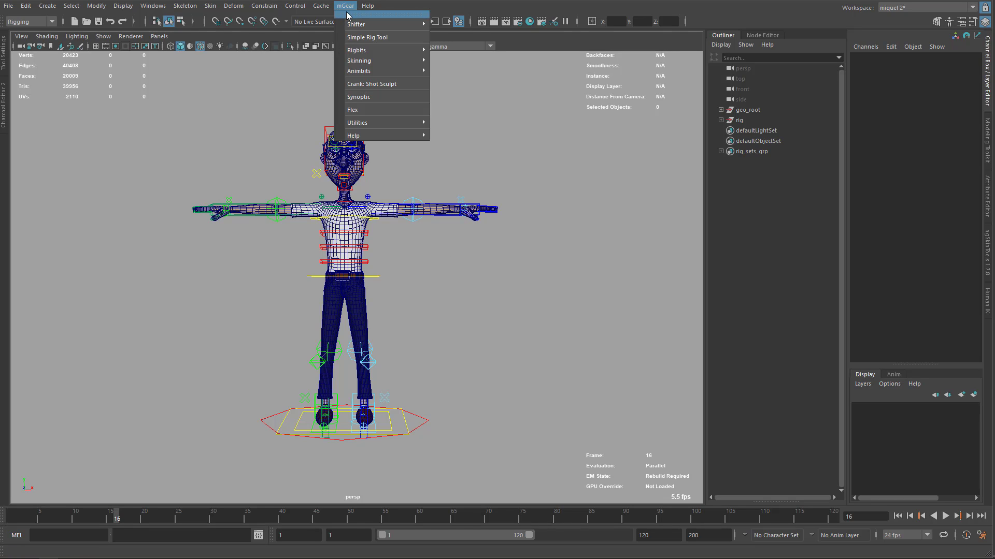
pyautogui.moveTo(357, 27)
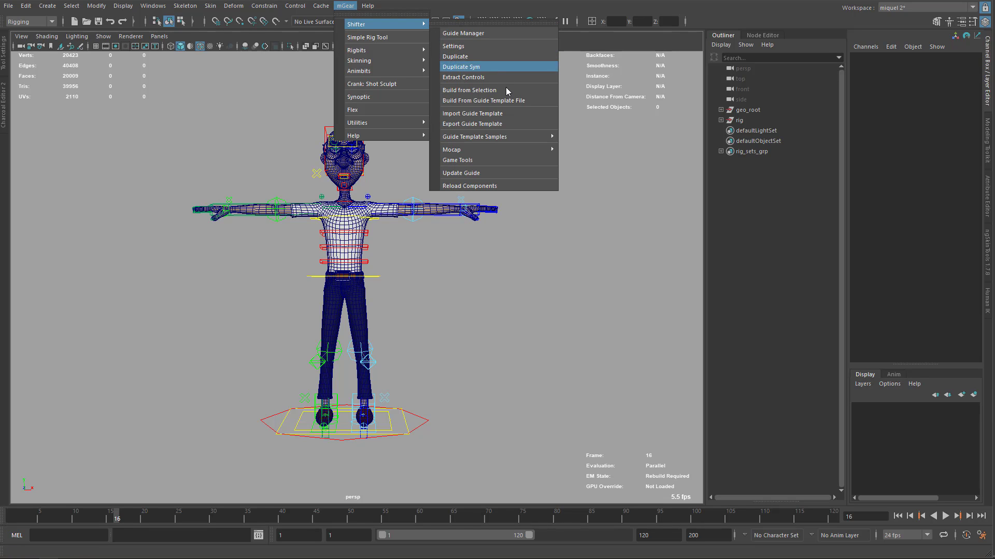
pyautogui.click(456, 161)
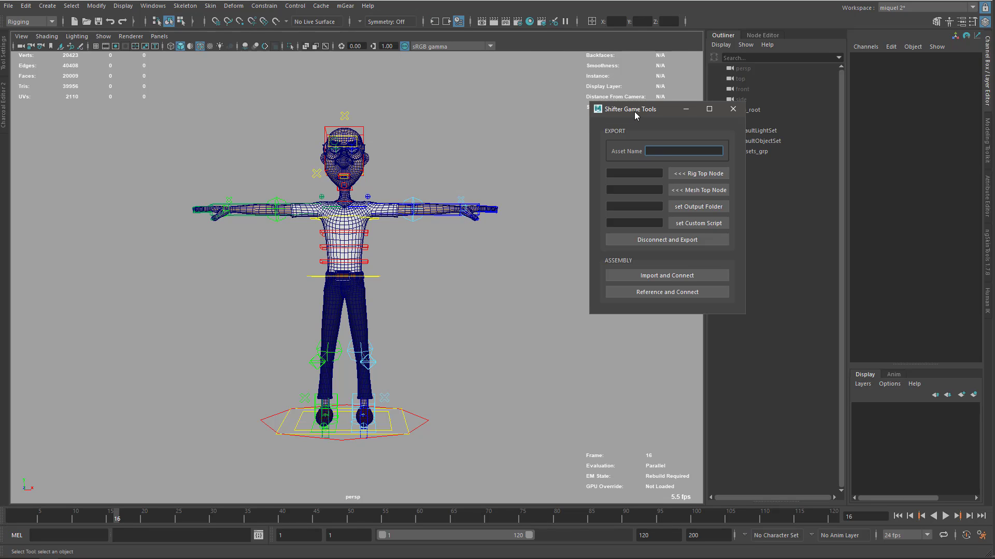
pyautogui.moveTo(635, 113); pyautogui.dragTo(550, 114)
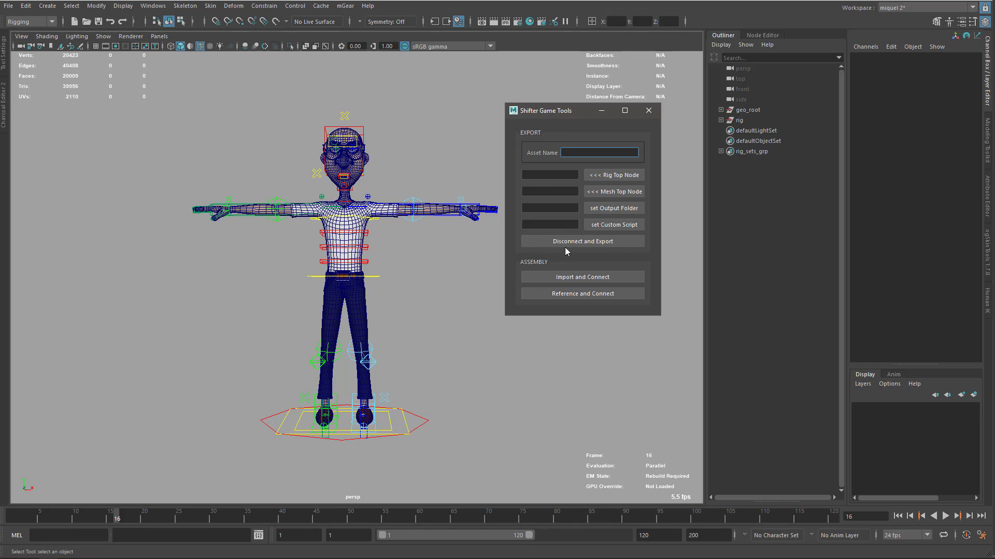
pyautogui.doubleClick(543, 112)
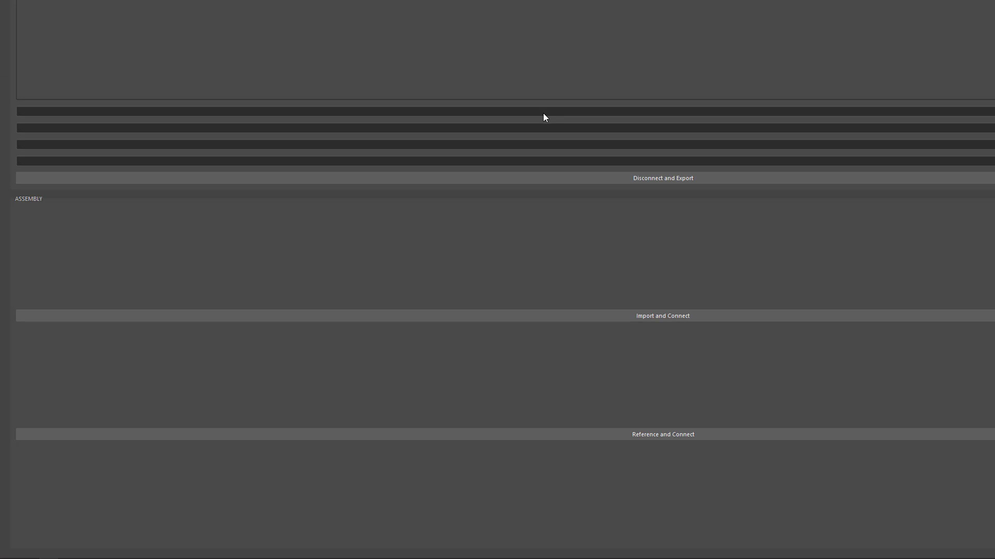
pyautogui.press('super+Down')
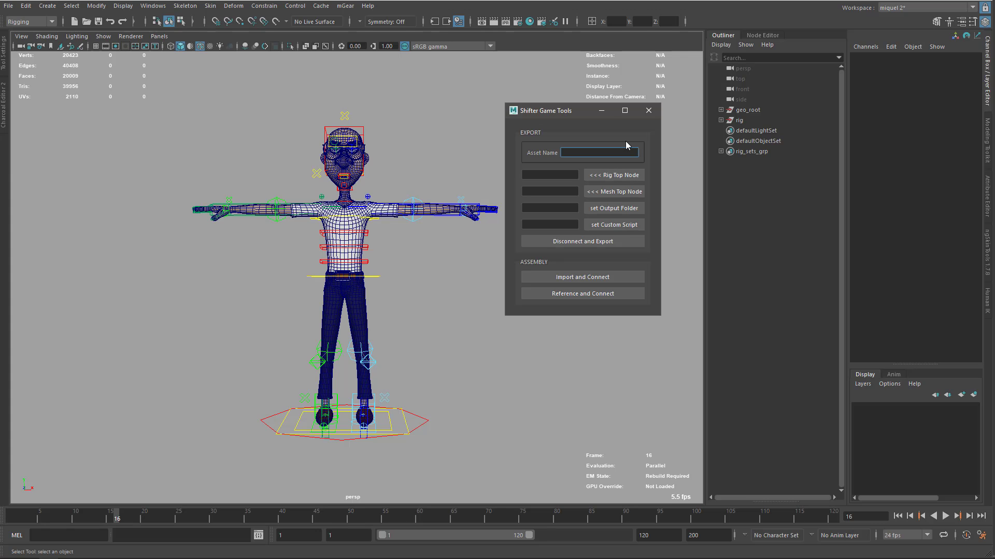
pyautogui.moveTo(558, 112); pyautogui.dragTo(549, 134)
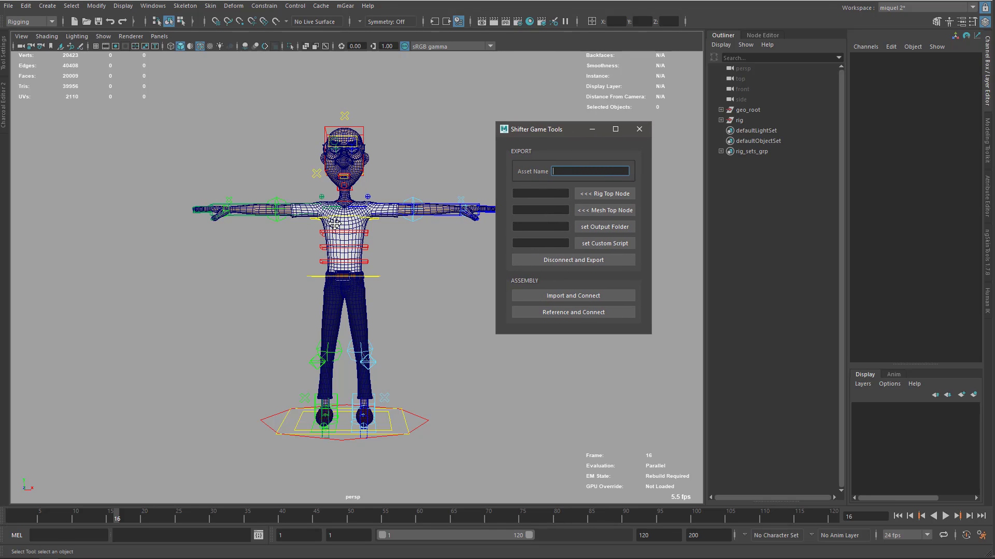
# - Set the asset name for the game export to dude
pyautogui.keyDown('alt'); pyautogui.moveTo(334, 223); pyautogui.dragTo(309, 230, button='middle'); pyautogui.keyUp('alt')
pyautogui.keyDown('alt'); pyautogui.moveTo(459, 270); pyautogui.dragTo(459, 286); pyautogui.keyUp('alt')
pyautogui.click(600, 173)
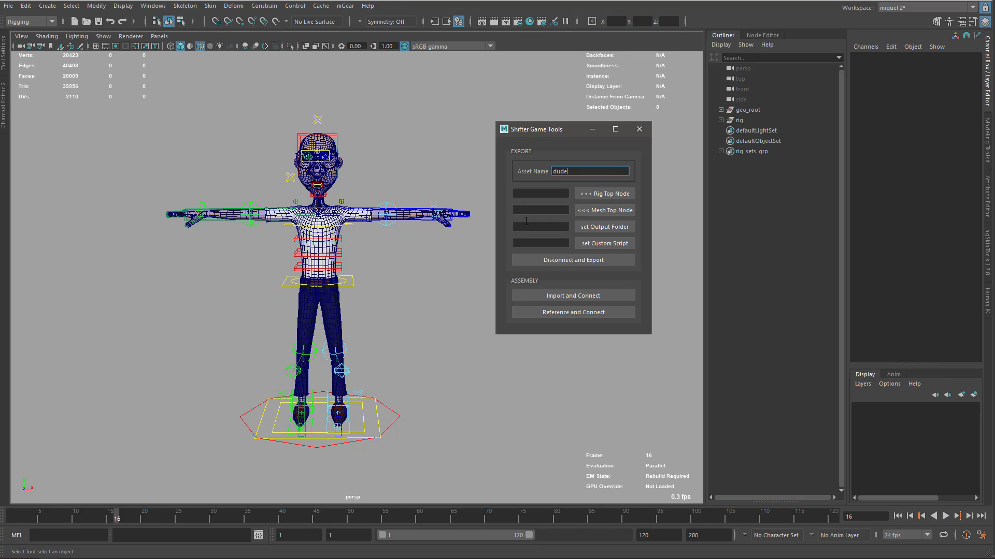
pyautogui.moveTo(544, 126); pyautogui.dragTo(539, 113)
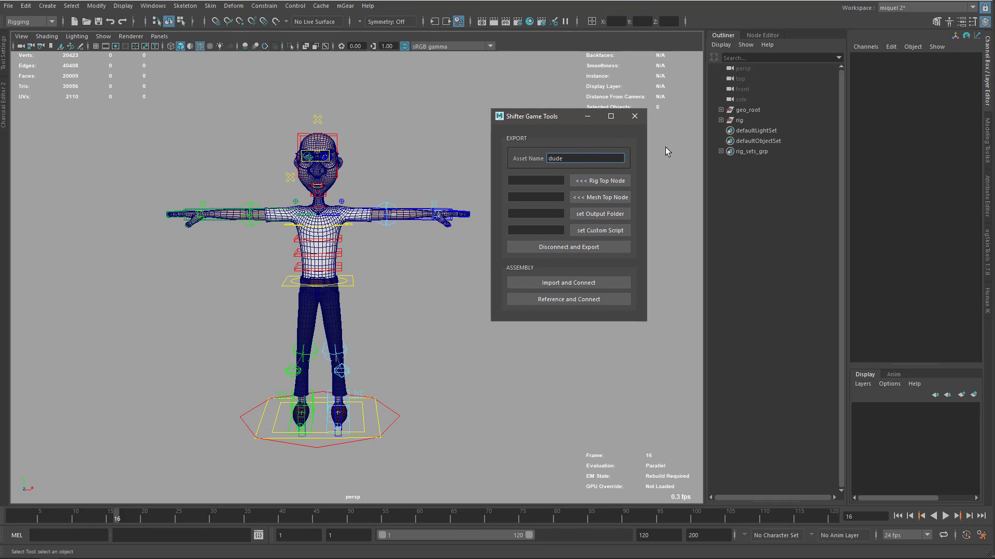
# - Assign rig as the rig top node and geo_root as the mesh top node for the export
pyautogui.click(748, 122)
pyautogui.click(609, 181)
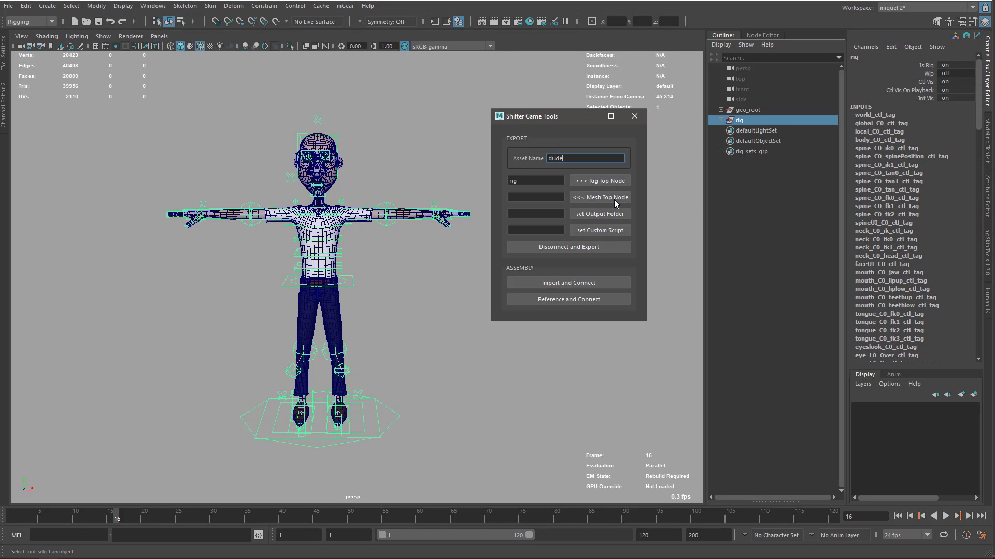
pyautogui.click(746, 111)
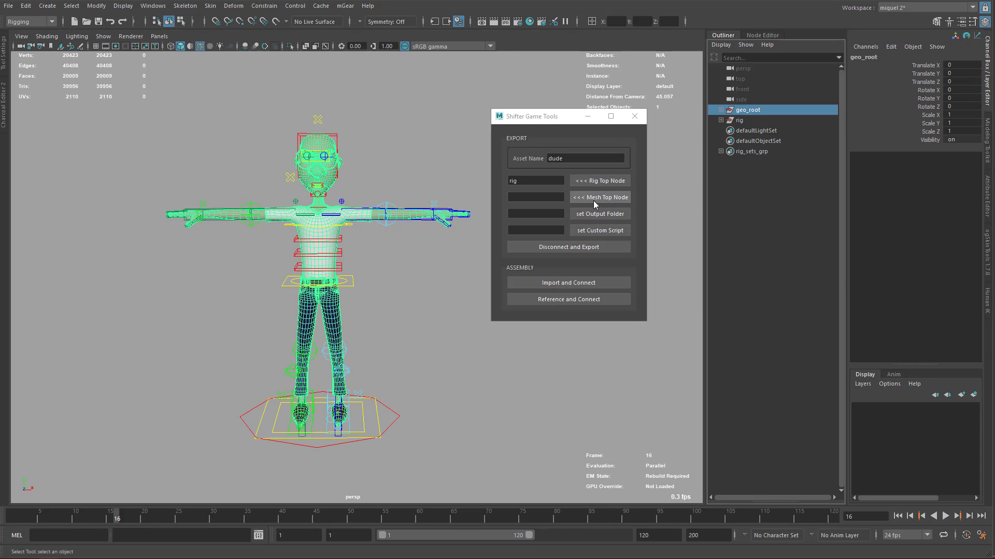
pyautogui.click(595, 198)
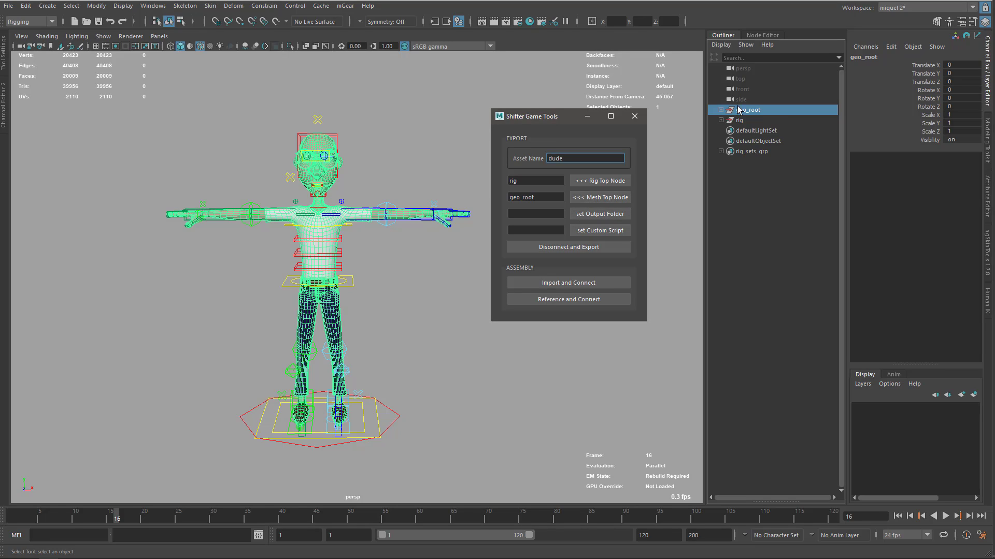
# - Set the export's output folder to game_export inside gumroad_upload
pyautogui.click(592, 216)
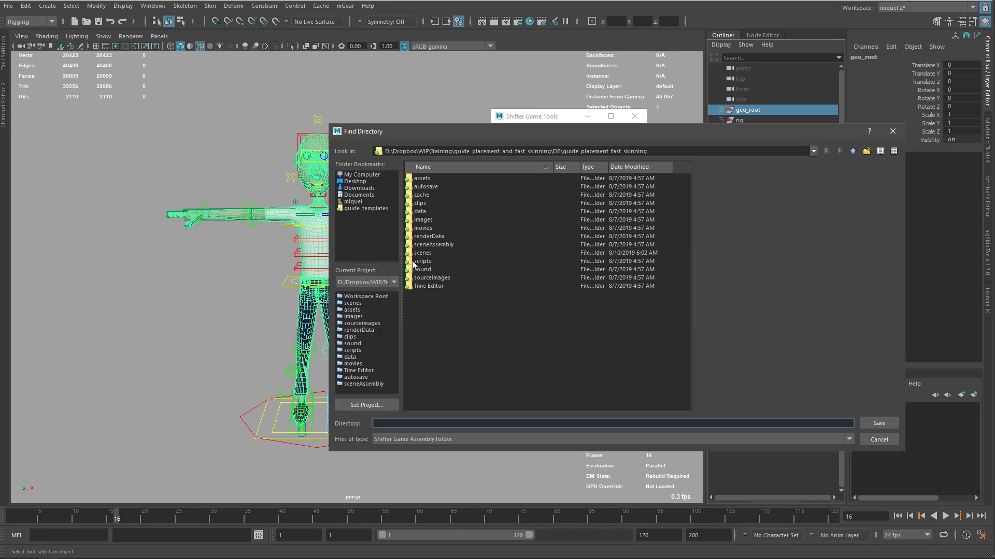
pyautogui.click(853, 151)
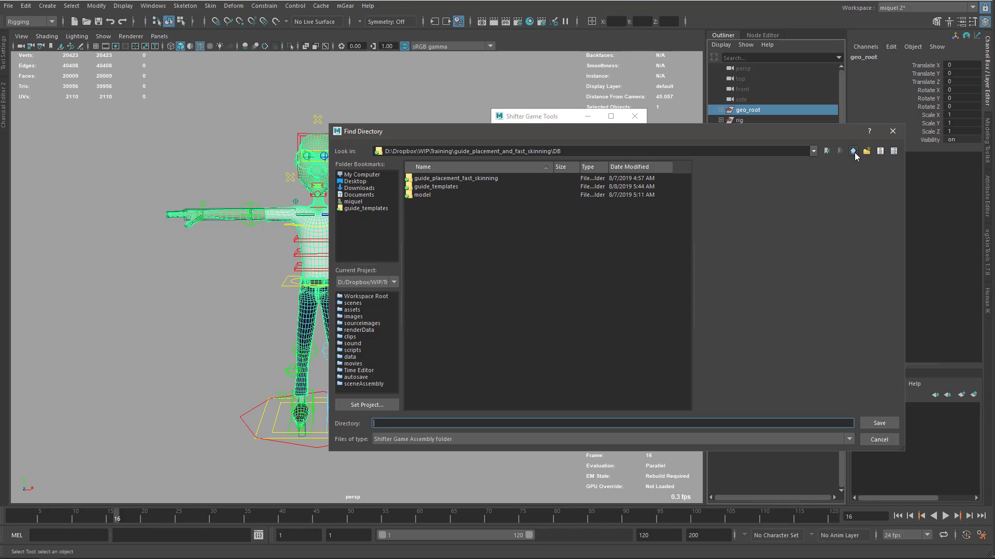
pyautogui.click(853, 152)
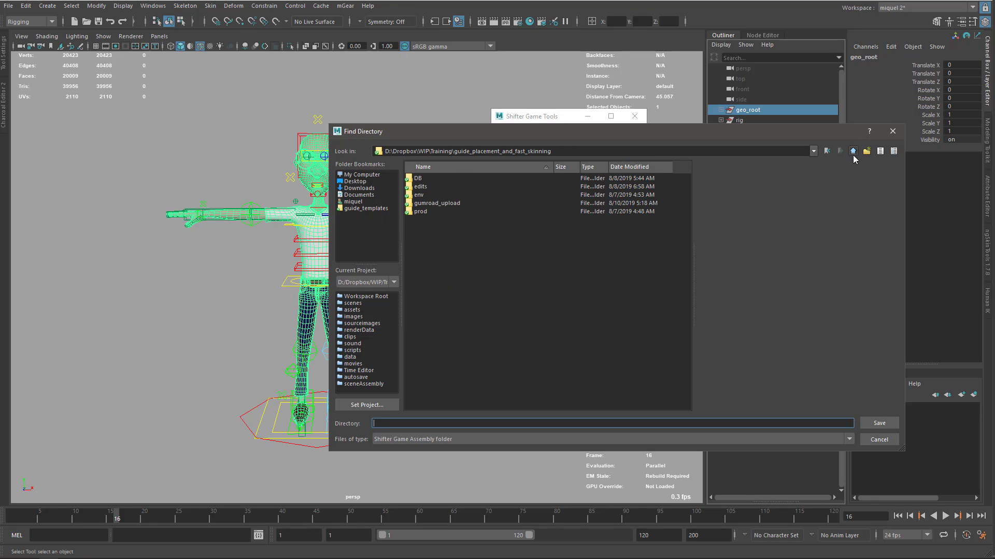
pyautogui.doubleClick(429, 204)
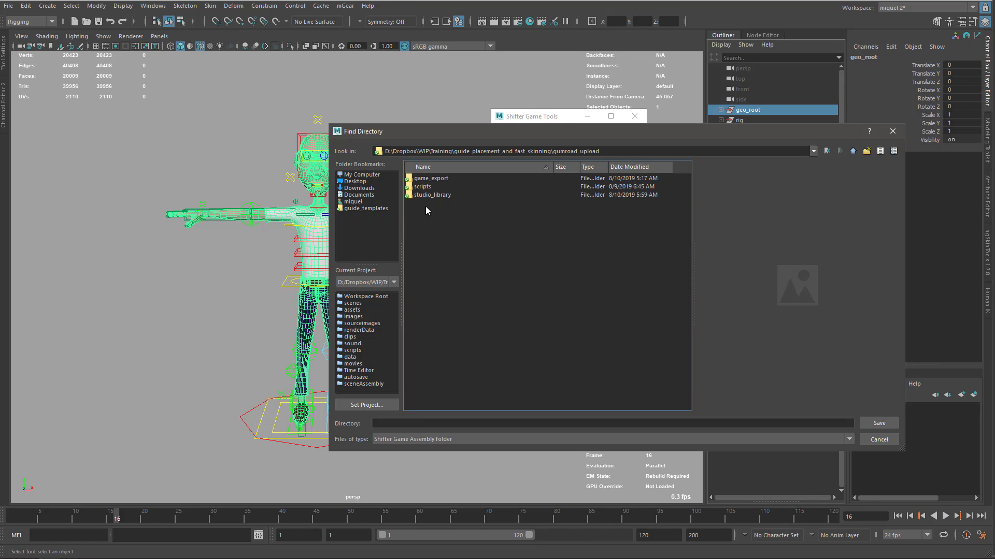
pyautogui.click(433, 179)
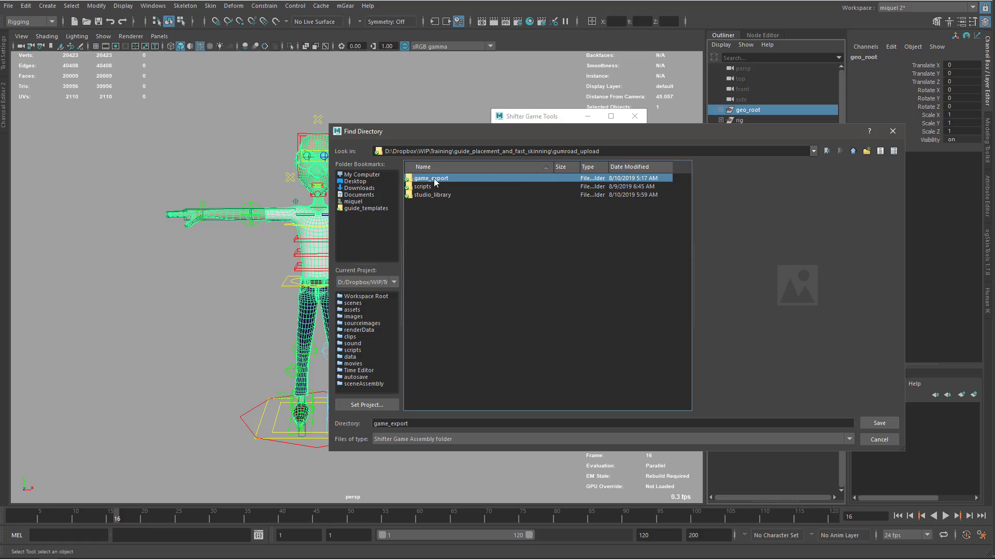
pyautogui.click(878, 424)
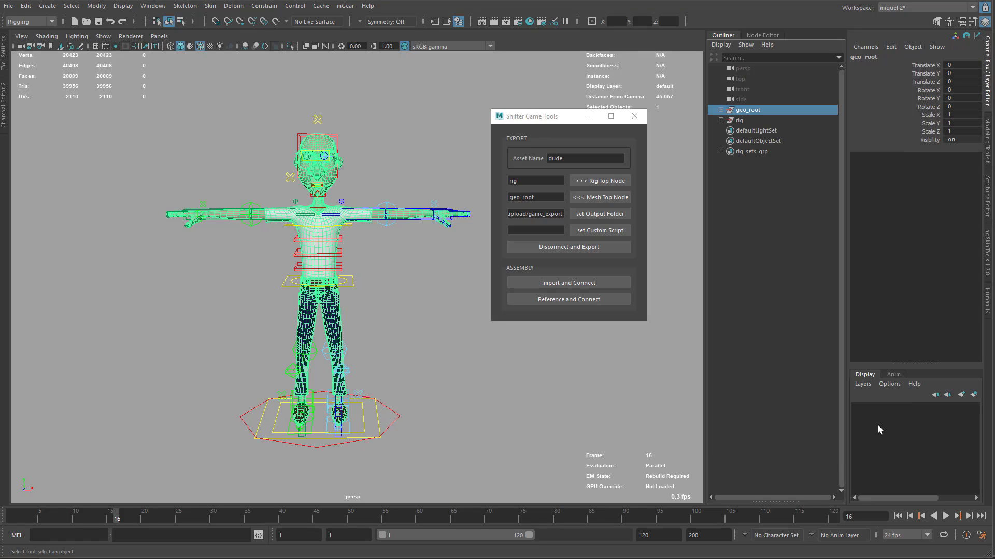
# - Disconnect the rig from the model, export the dude asset and clear the selection
pyautogui.click(559, 248)
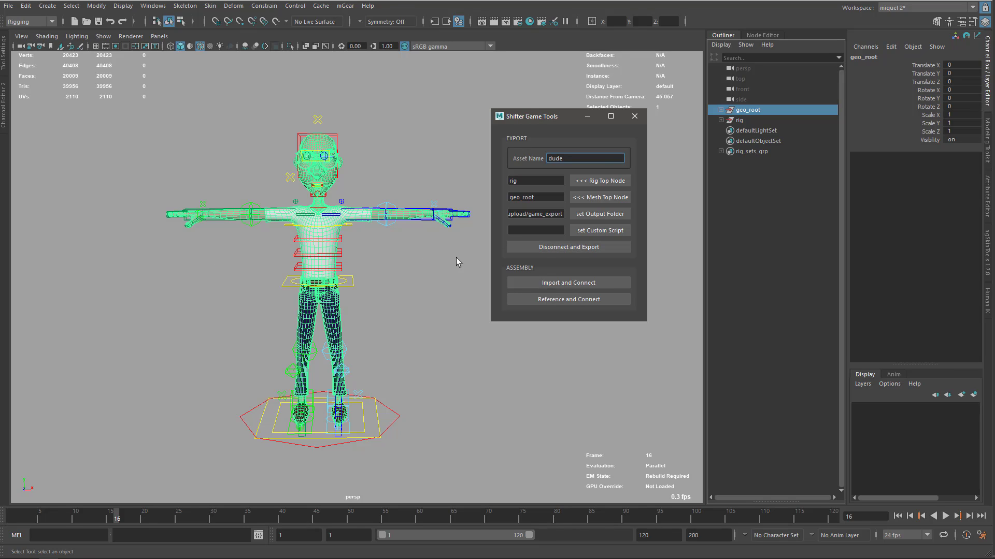
pyautogui.click(554, 249)
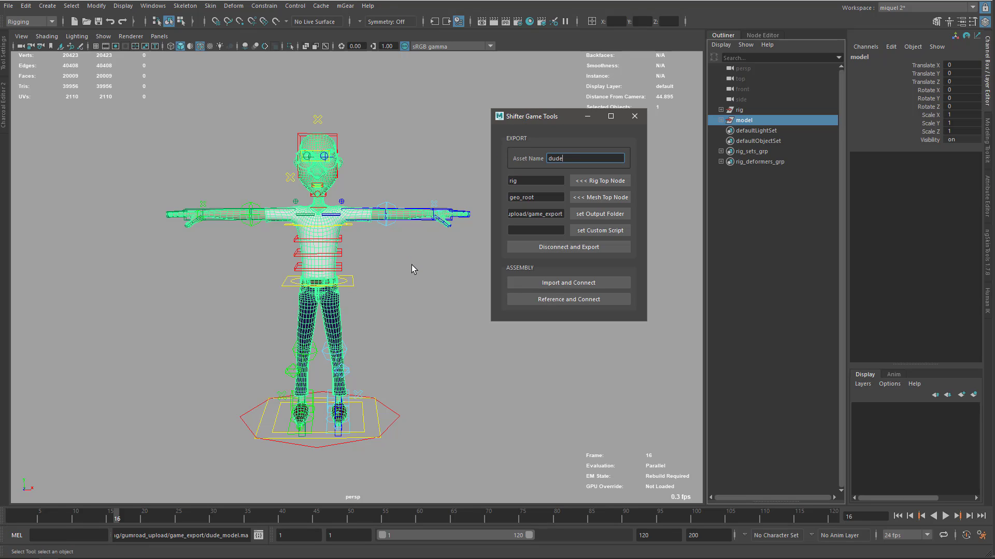
pyautogui.click(385, 365)
# - Start a new scene without saving the changes and bring up the game_export folder in File Explorer
pyautogui.hotkey('ctrl', 'n')
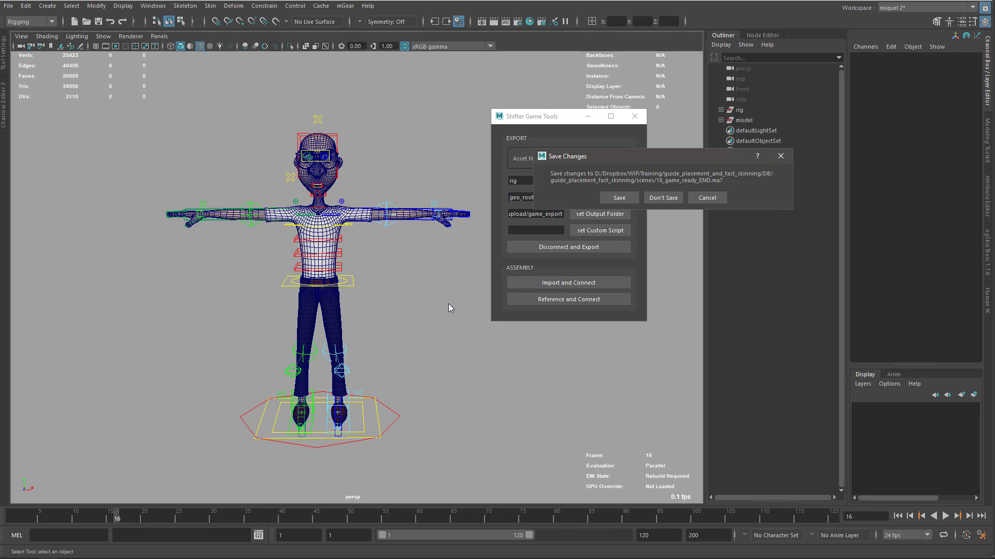
pyautogui.click(659, 201)
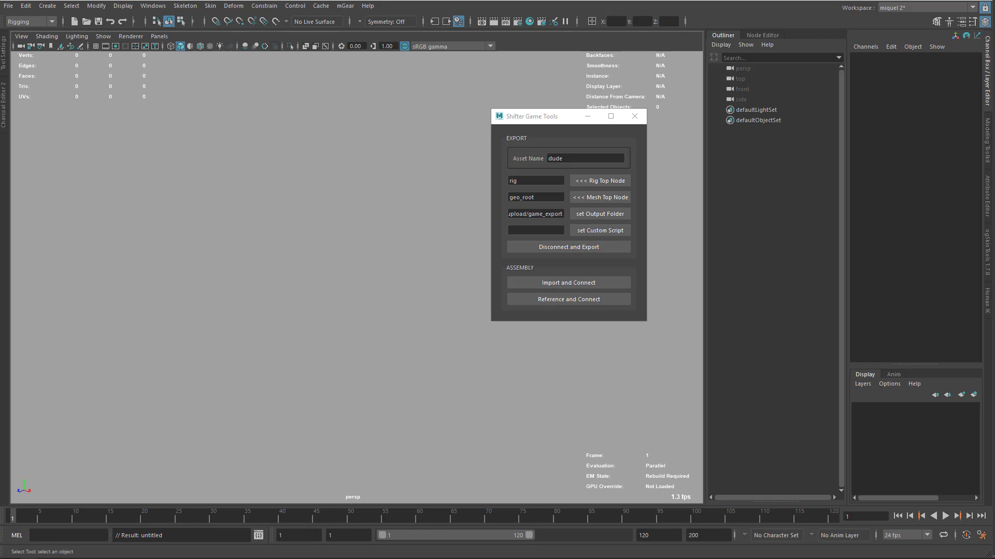
pyautogui.moveTo(994, 75); pyautogui.dragTo(344, 121)
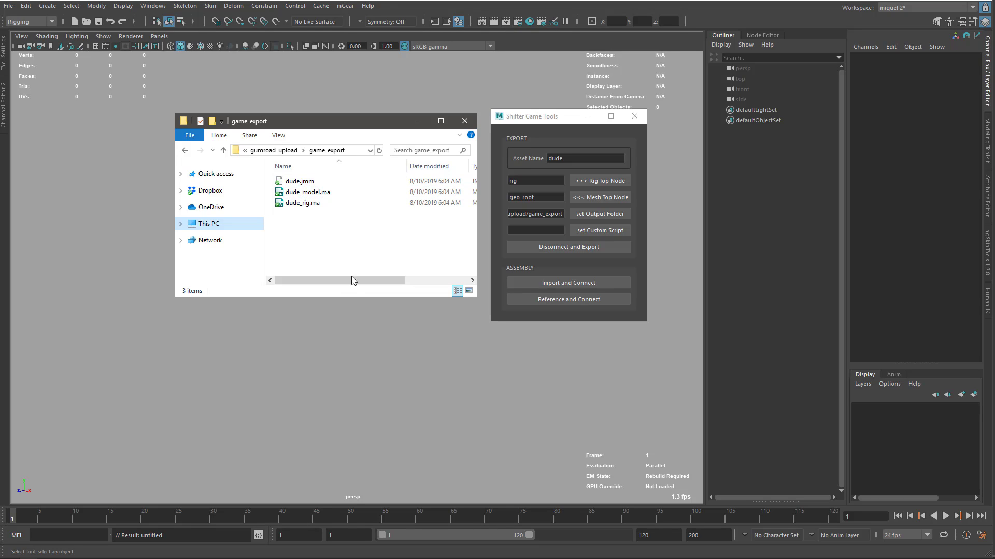
pyautogui.moveTo(350, 280); pyautogui.dragTo(311, 285)
# - Load dude_model.ma from the game_export folder into the empty scene and check the model node in the Outliner
pyautogui.moveTo(395, 129); pyautogui.dragTo(806, 109)
pyautogui.moveTo(719, 172); pyautogui.dragTo(312, 297)
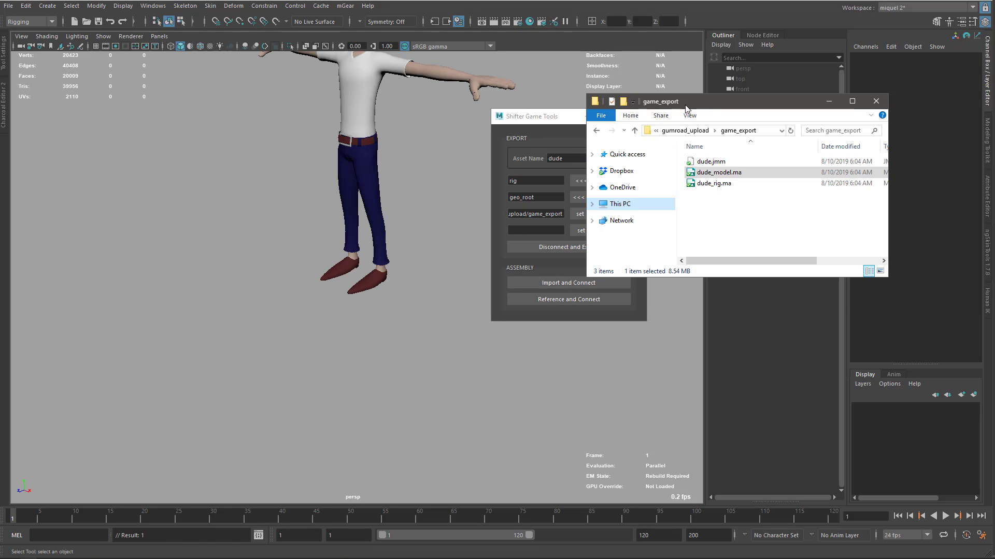
pyautogui.moveTo(684, 104); pyautogui.dragTo(434, 275)
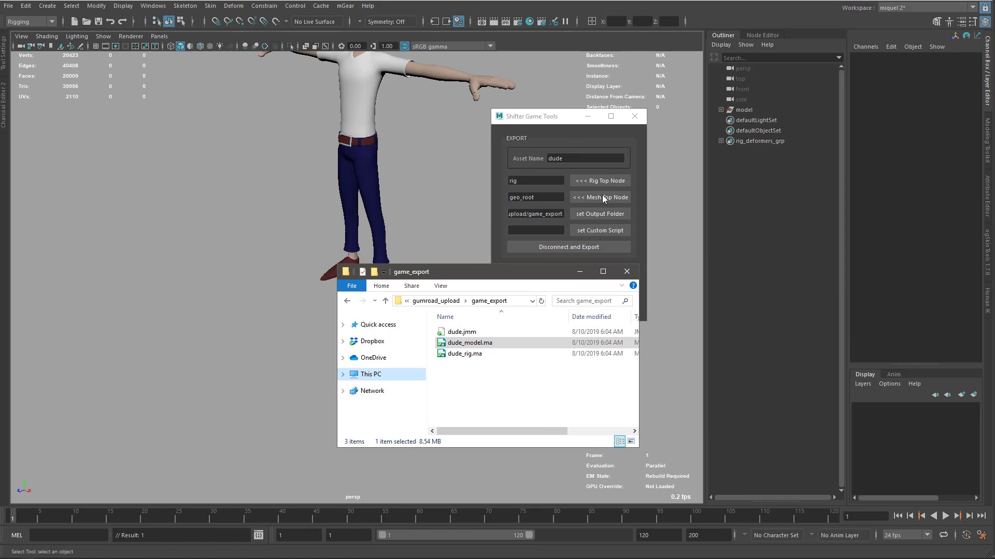
pyautogui.click(720, 109)
pyautogui.click(721, 110)
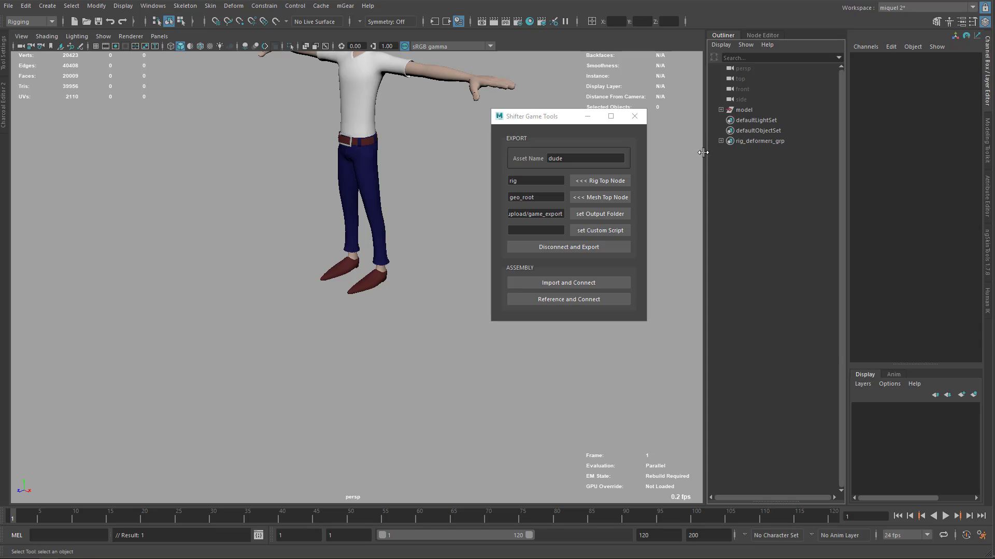
# - Start another new scene without saving, load dude_rig.ma from the game_export folder and inspect the rig controls
pyautogui.hotkey('alt', 'Tab')
pyautogui.moveTo(491, 273); pyautogui.dragTo(724, 181)
pyautogui.click(398, 400)
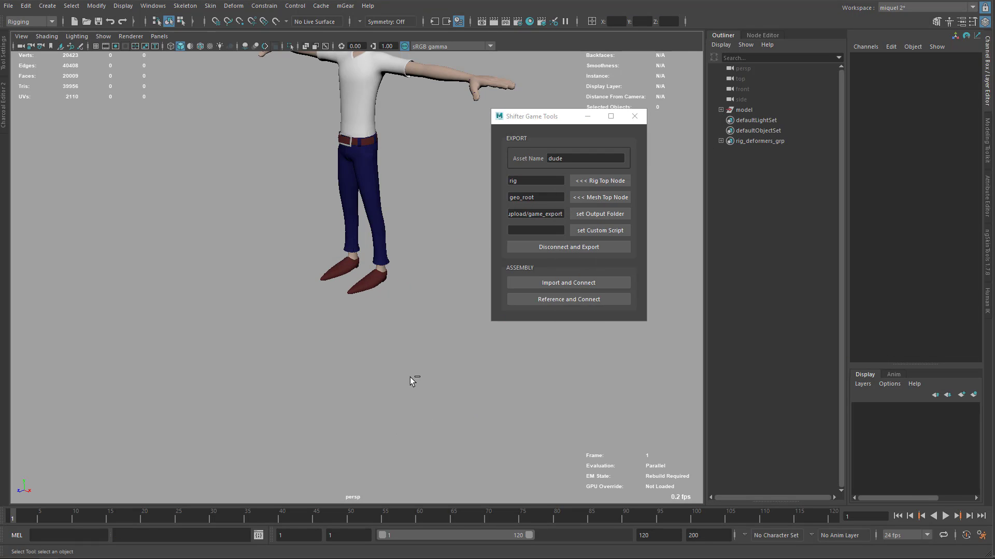
pyautogui.hotkey('ctrl', 'n')
pyautogui.click(669, 195)
pyautogui.hotkey('alt', 'Tab')
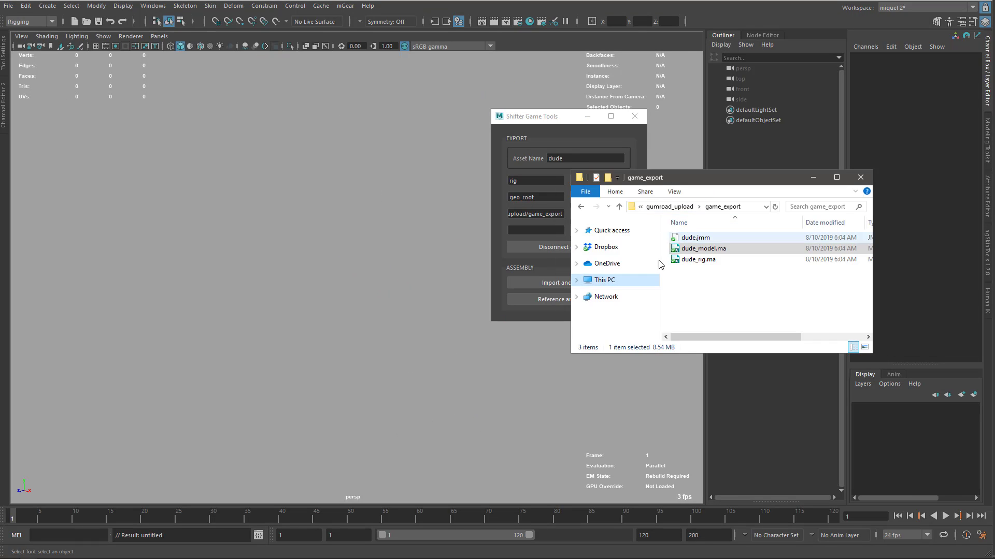
pyautogui.moveTo(698, 259); pyautogui.dragTo(370, 335)
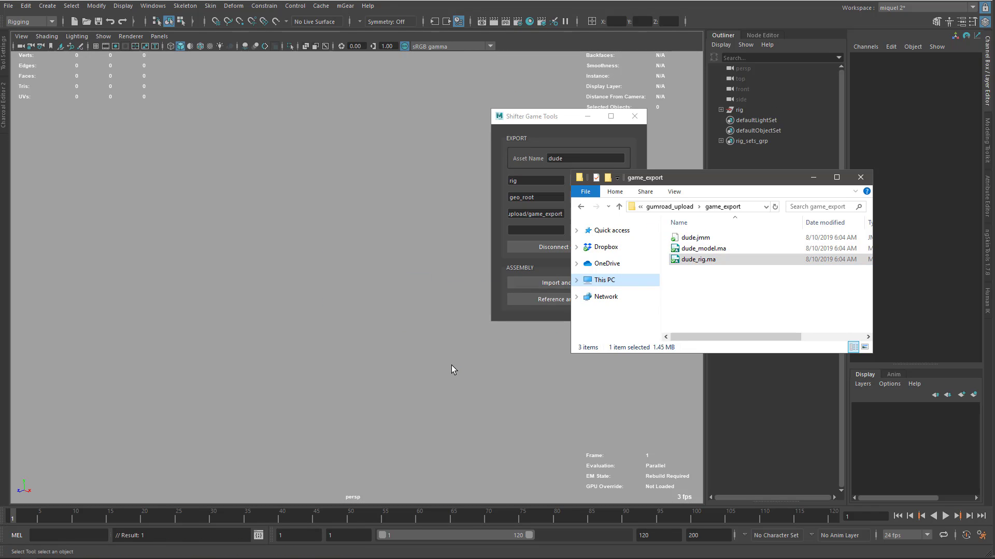
pyautogui.keyDown('alt'); pyautogui.moveTo(353, 199); pyautogui.dragTo(303, 306, button='middle'); pyautogui.keyUp('alt')
pyautogui.keyDown('alt'); pyautogui.moveTo(303, 305); pyautogui.dragTo(332, 294); pyautogui.keyUp('alt')
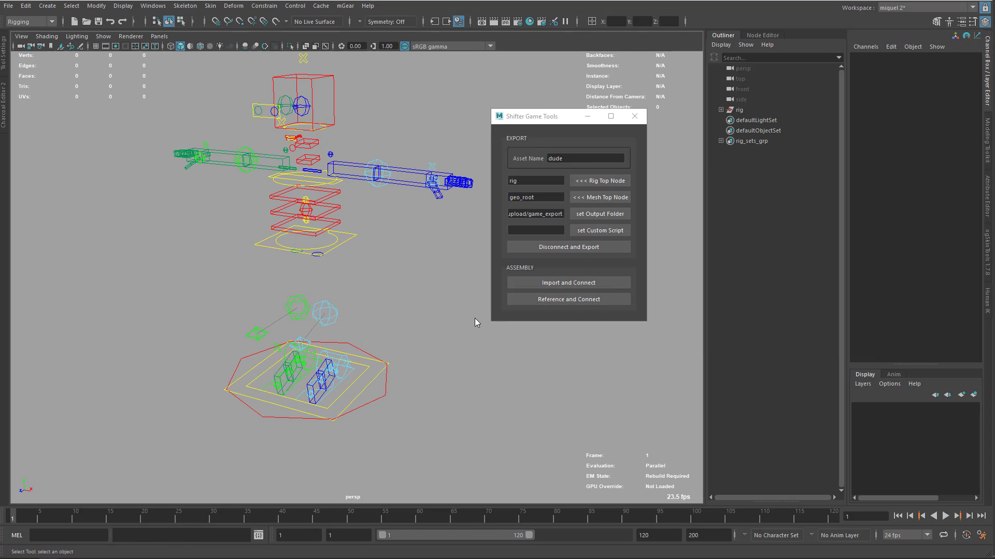
# - Start a new empty scene without saving the changes to the rig scene
pyautogui.hotkey('alt', 'Tab')
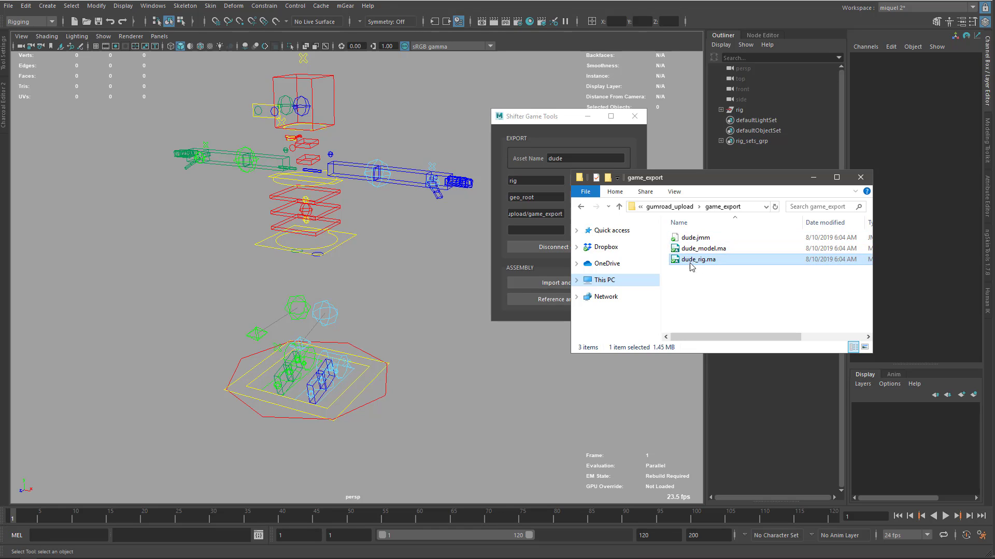
pyautogui.moveTo(694, 261); pyautogui.dragTo(384, 295)
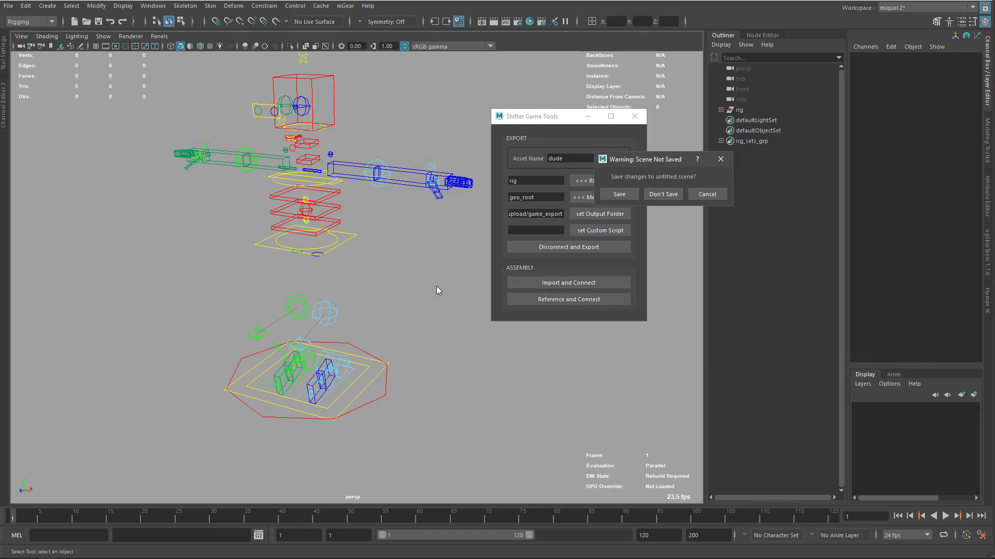
pyautogui.click(663, 194)
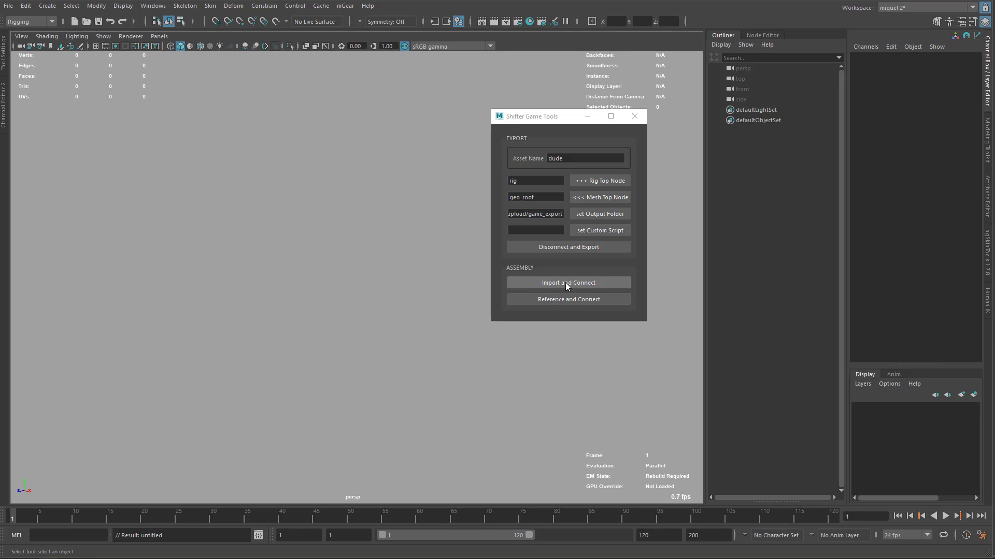
# - Reference and connect the dude asset from dude.jmm in the gumroad_upload/game_export folder
pyautogui.click(563, 300)
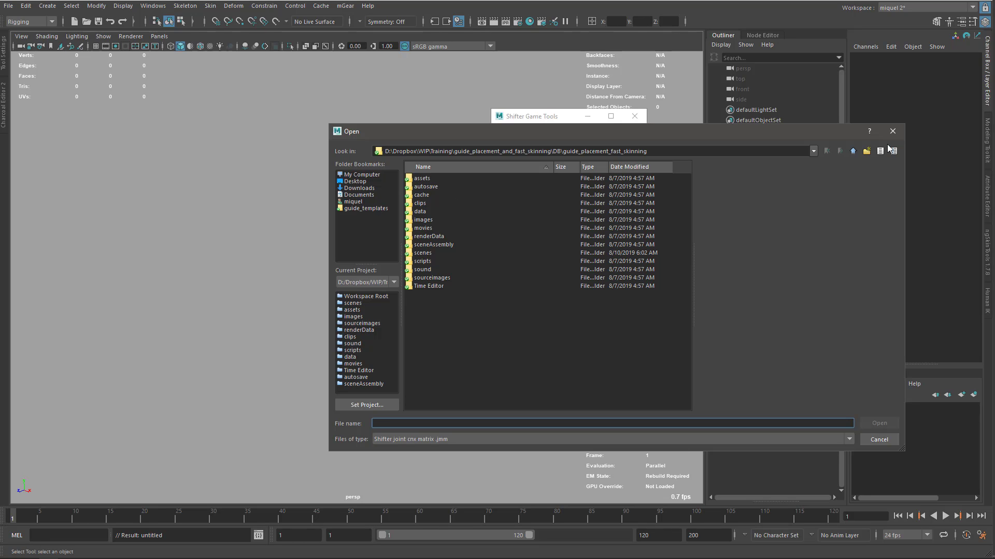
pyautogui.click(852, 152)
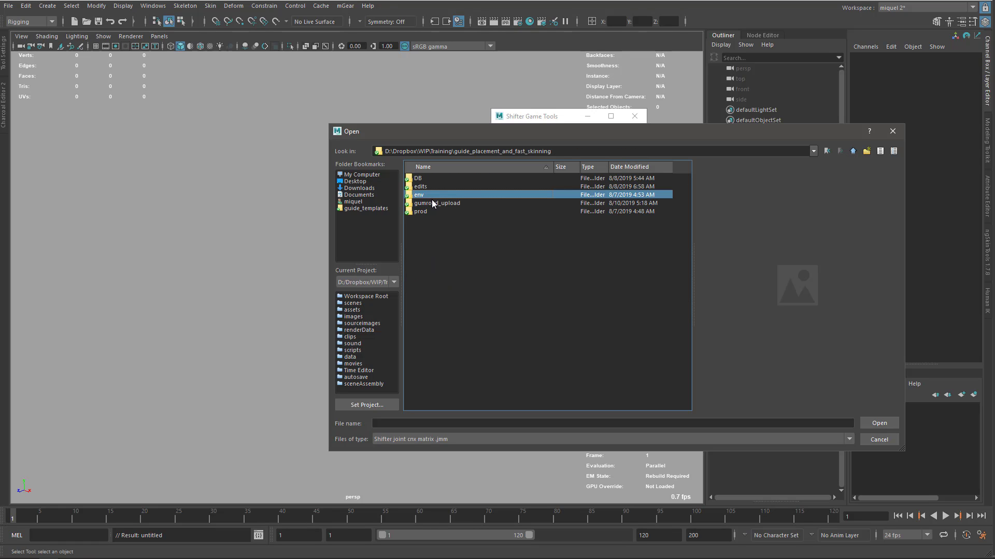
pyautogui.doubleClick(430, 203)
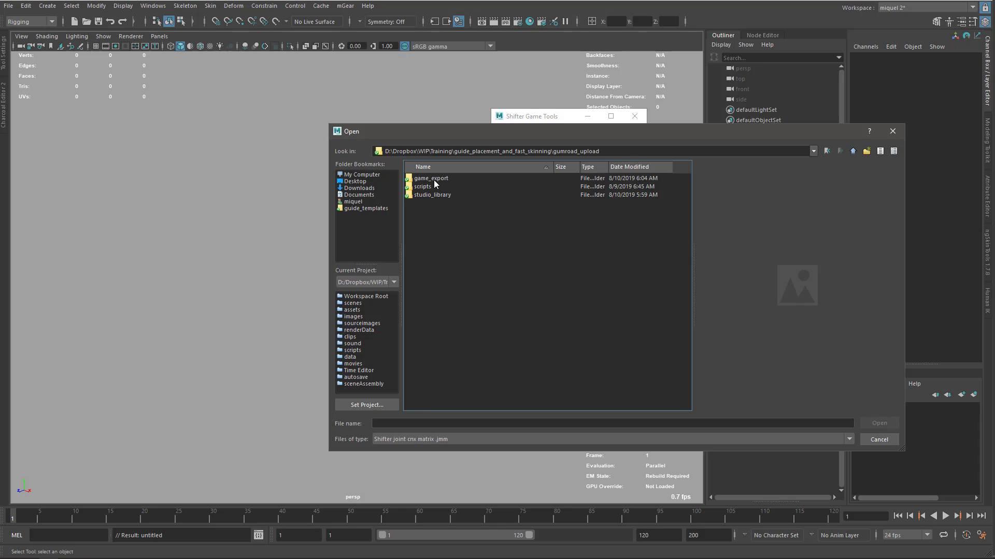
pyautogui.doubleClick(434, 179)
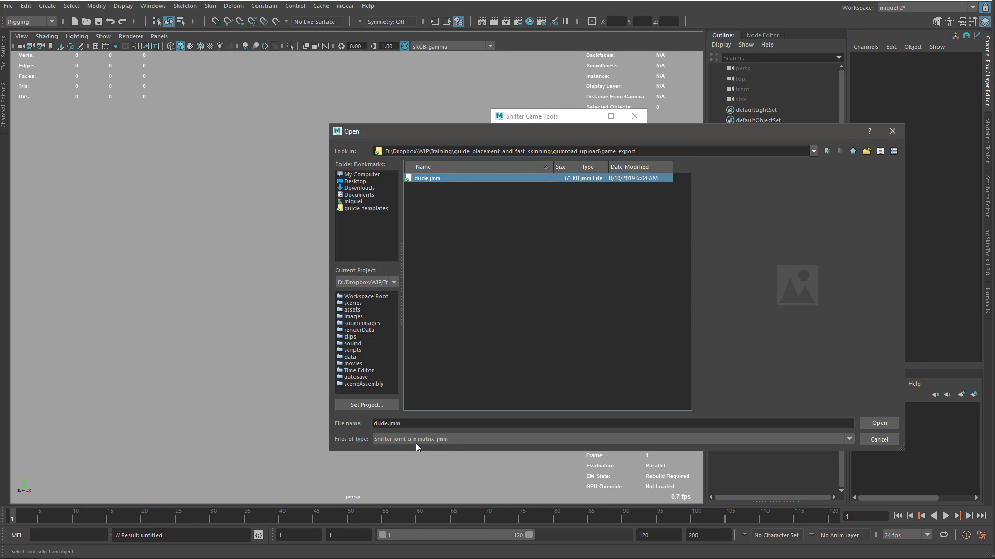
pyautogui.click(873, 423)
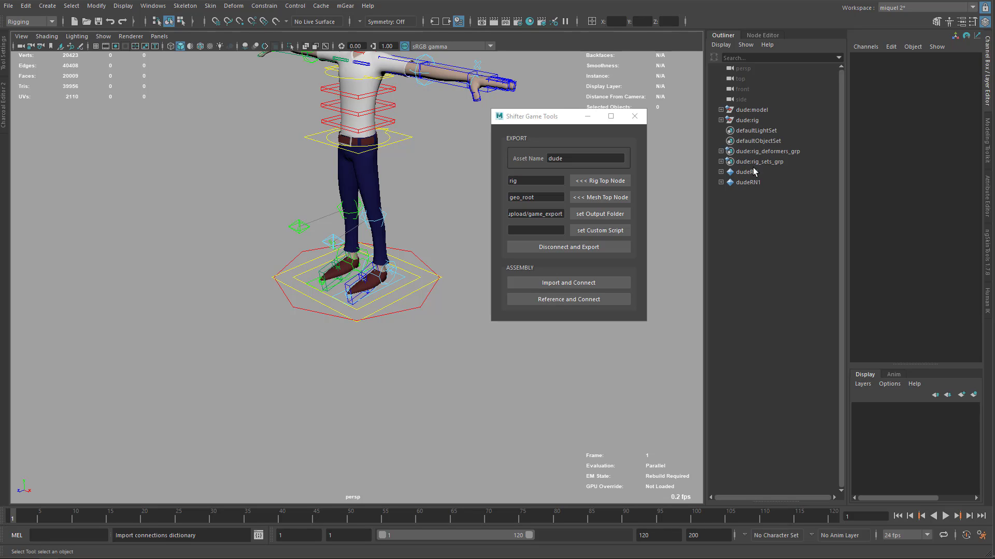
# - Test the referenced rig by moving the spine IK control at the waist, and undo the move
pyautogui.keyDown('alt'); pyautogui.moveTo(348, 173); pyautogui.dragTo(322, 241, button='middle'); pyautogui.keyUp('alt')
pyautogui.keyDown('alt'); pyautogui.moveTo(351, 239); pyautogui.dragTo(382, 236); pyautogui.keyUp('alt')
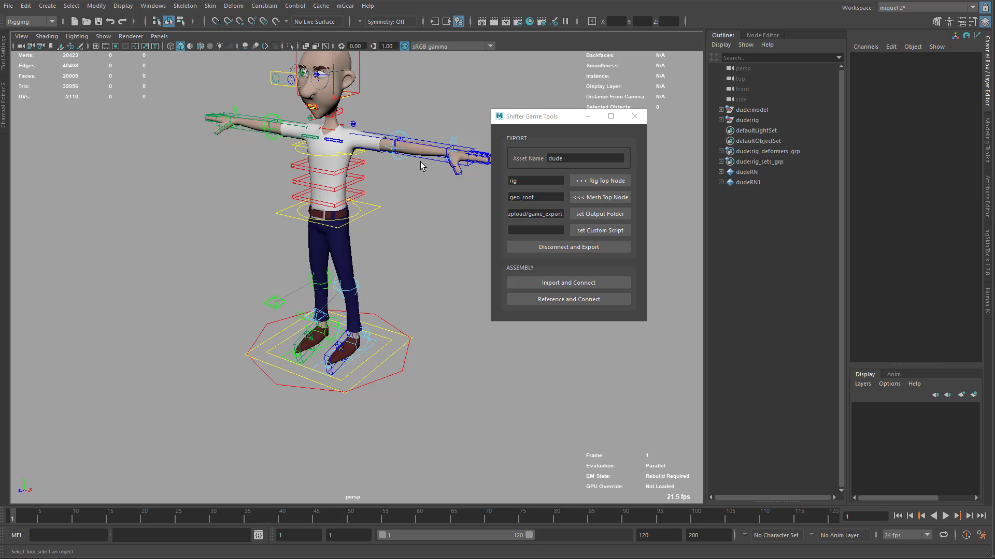
pyautogui.click(357, 214)
pyautogui.press('w')
pyautogui.moveTo(335, 213); pyautogui.dragTo(378, 235)
pyautogui.hotkey('ctrl', 'z')
# - Test the left arm by rotating its upper FK control, and undo the rotation
pyautogui.keyDown('alt'); pyautogui.moveTo(357, 193); pyautogui.dragTo(326, 255, button='middle'); pyautogui.keyUp('alt')
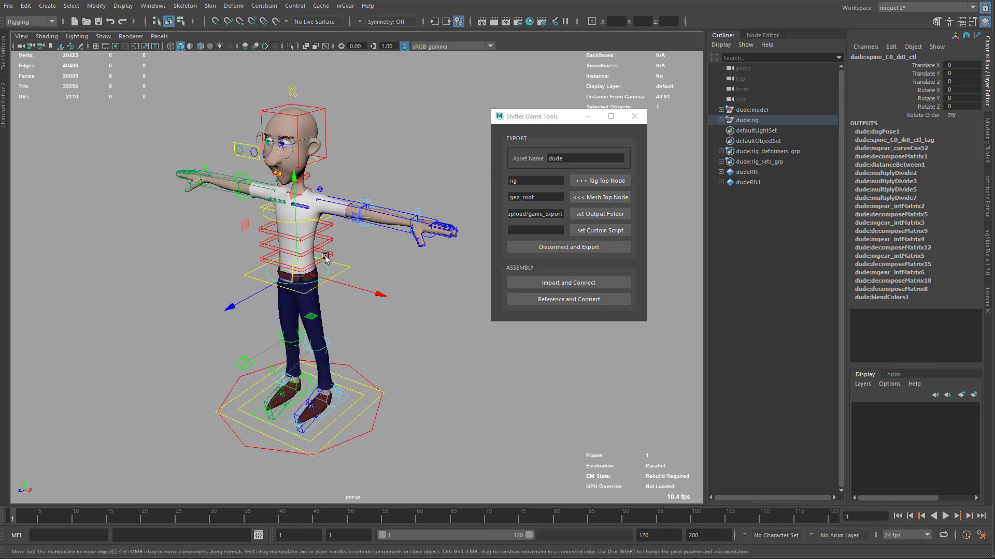
pyautogui.keyDown('alt'); pyautogui.moveTo(325, 258); pyautogui.dragTo(371, 268); pyautogui.keyUp('alt')
pyautogui.keyDown('alt'); pyautogui.moveTo(371, 269); pyautogui.dragTo(397, 249, button='right'); pyautogui.keyUp('alt')
pyautogui.keyDown('alt'); pyautogui.moveTo(397, 249); pyautogui.dragTo(369, 237, button='middle'); pyautogui.keyUp('alt')
pyautogui.keyDown('alt'); pyautogui.moveTo(383, 269); pyautogui.dragTo(409, 238); pyautogui.keyUp('alt')
pyautogui.click(382, 219)
pyautogui.press('e')
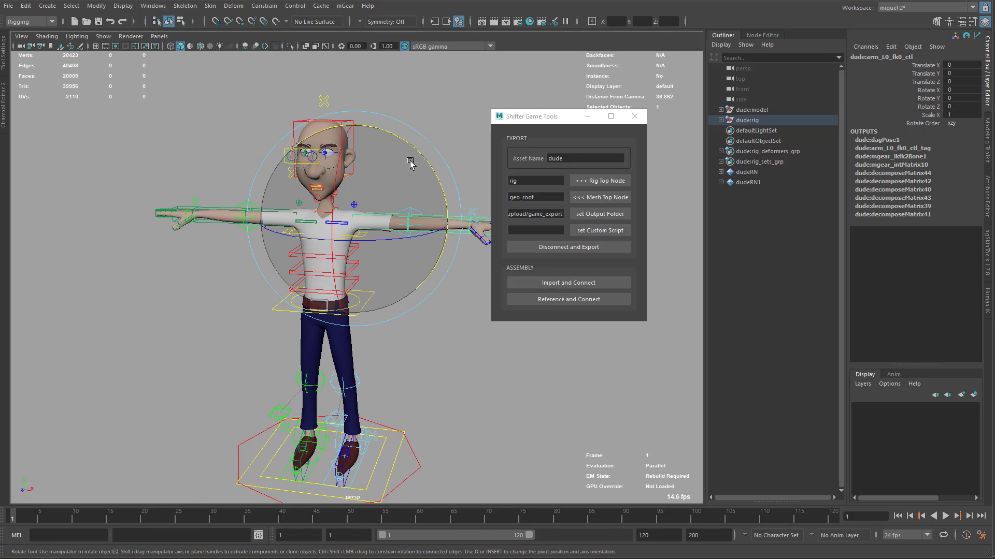
pyautogui.moveTo(413, 147); pyautogui.dragTo(275, 240)
pyautogui.hotkey('ctrl', 'z')
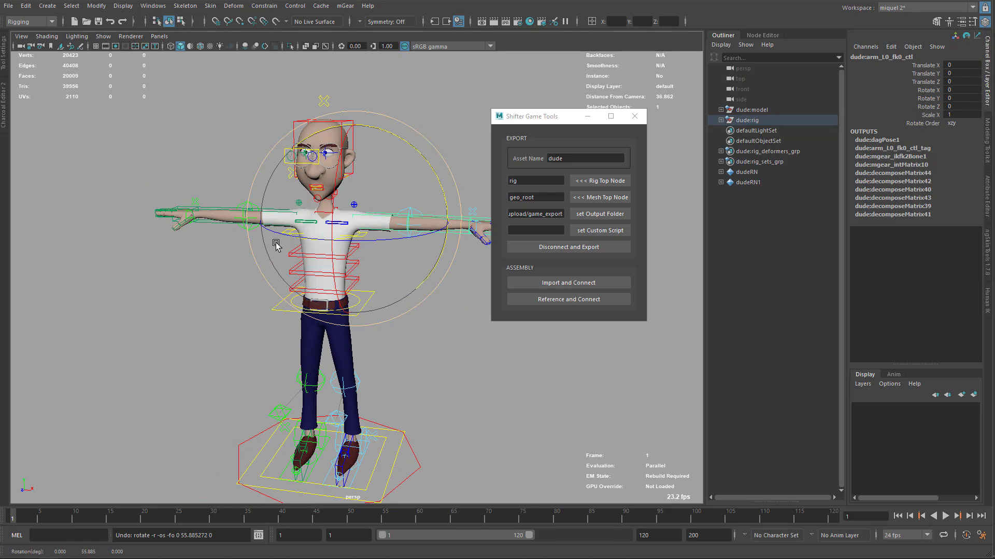
# - Test the left leg by moving its IK foot control, and undo the move
pyautogui.press('q')
pyautogui.keyDown('alt'); pyautogui.moveTo(390, 382); pyautogui.dragTo(370, 329, button='middle'); pyautogui.keyUp('alt')
pyautogui.click(343, 420)
pyautogui.press('w')
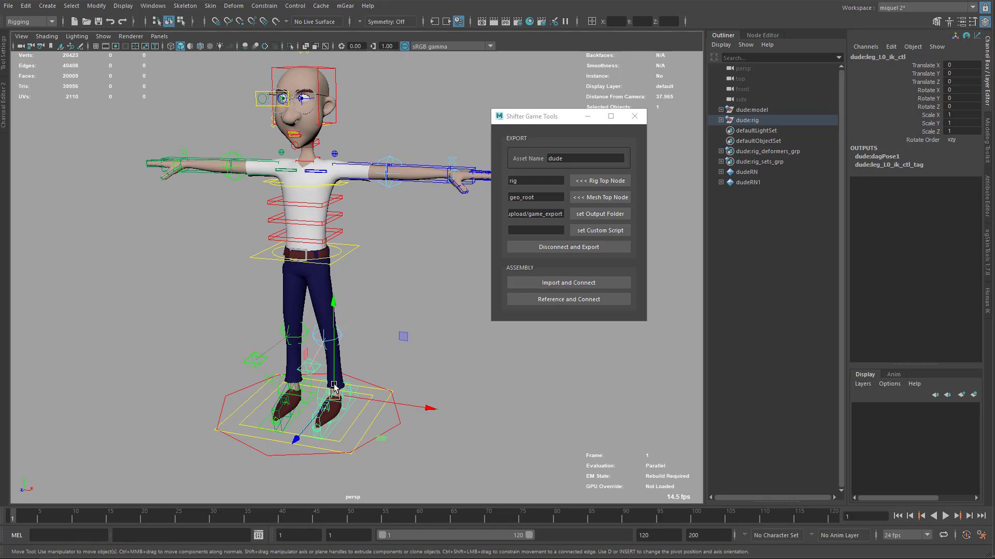
pyautogui.moveTo(335, 389); pyautogui.dragTo(366, 348)
pyautogui.hotkey('ctrl', 'z')
pyautogui.scroll(-5, 359, 309)
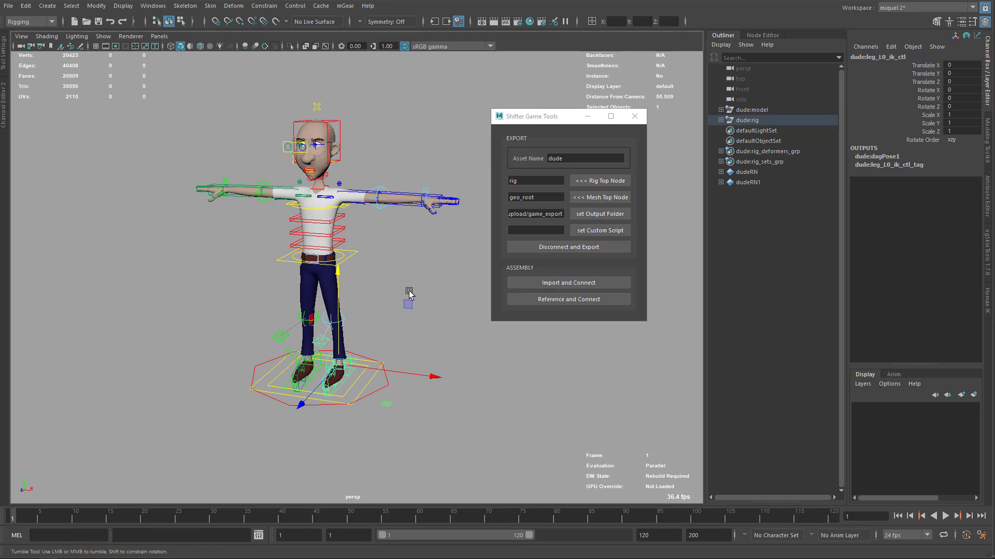
pyautogui.press('q')
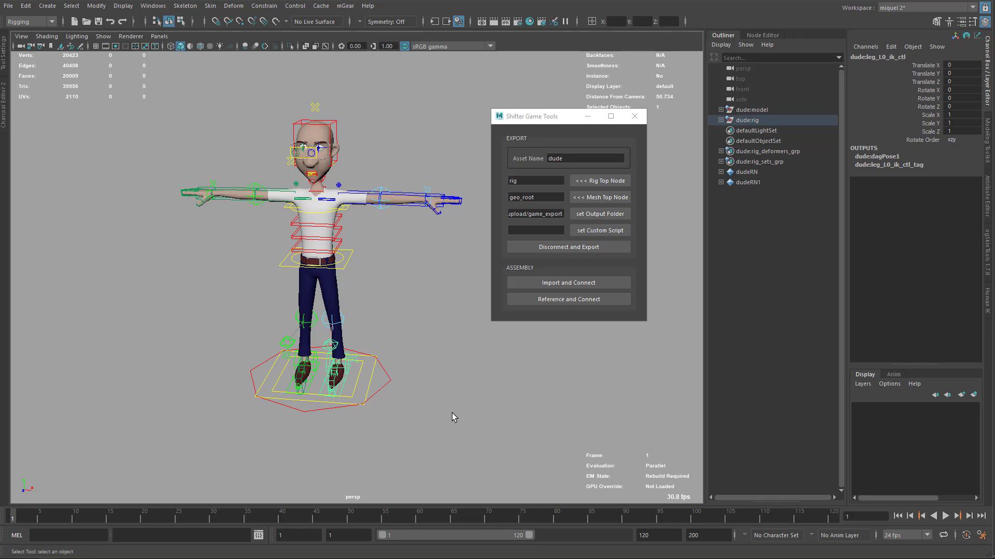
# - Open Studio Library and place its window clear of the character
pyautogui.scroll(-4, 394, 390)
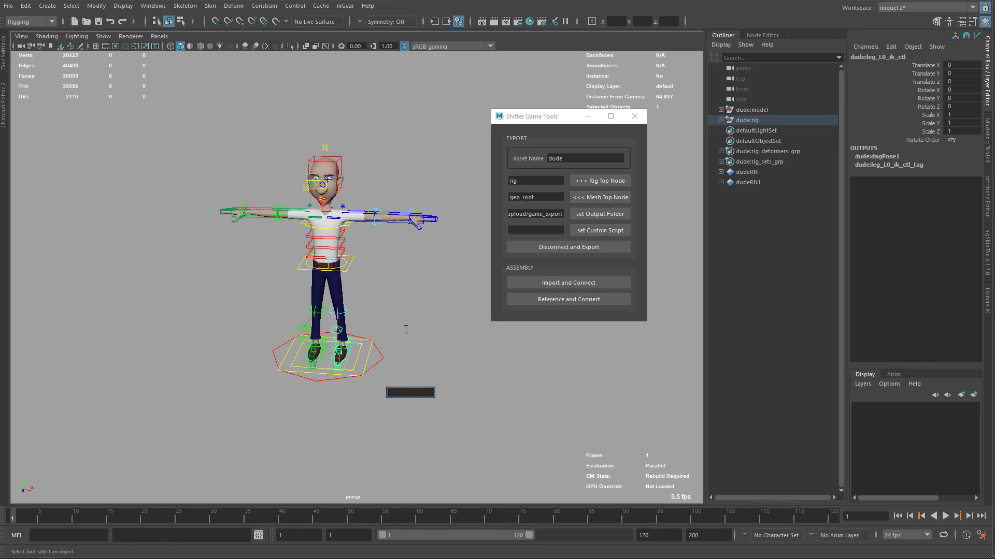
pyautogui.write('stu')
pyautogui.press('Return')
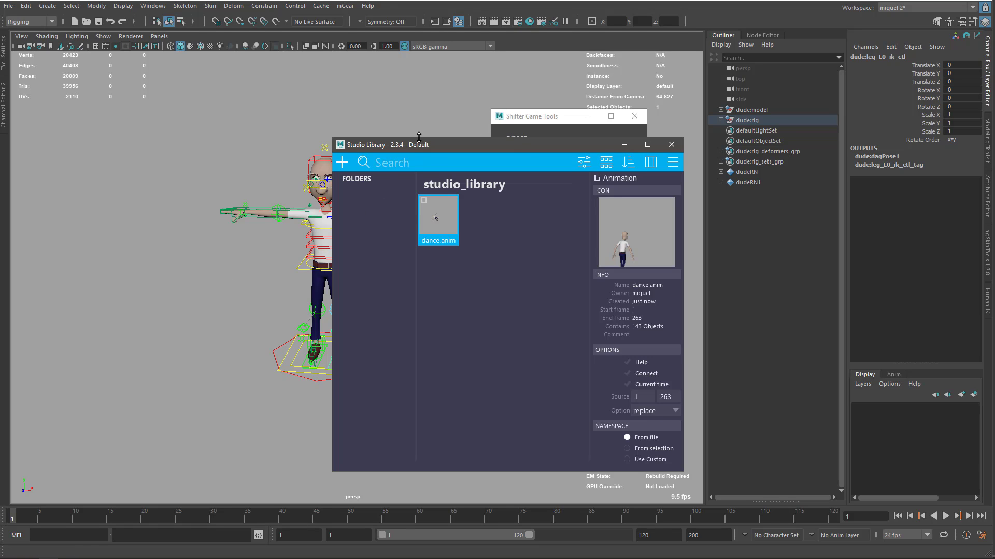
pyautogui.moveTo(426, 147); pyautogui.dragTo(500, 137)
# - Clear the selection and try to apply dance.anim with the namespace taken from the file
pyautogui.click(406, 272)
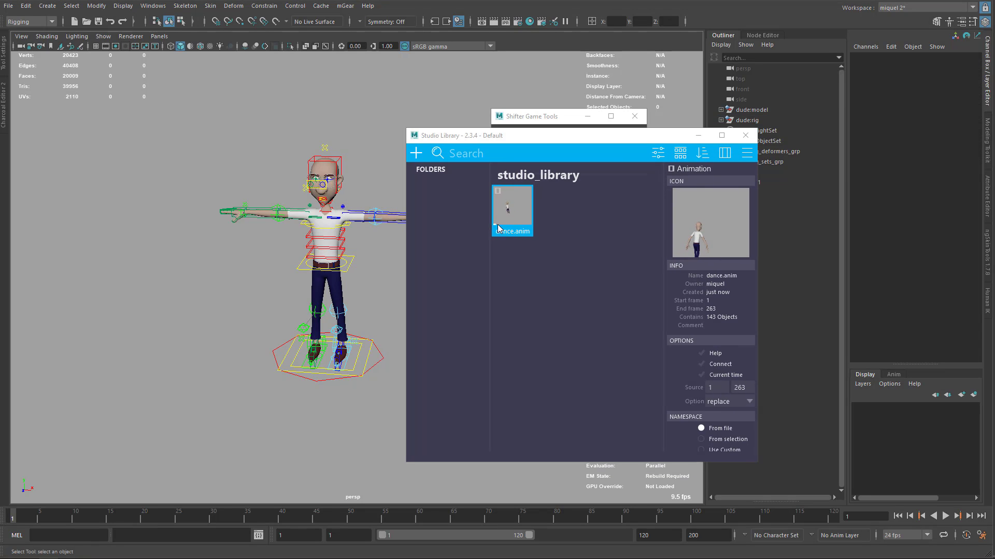
pyautogui.doubleClick(512, 209)
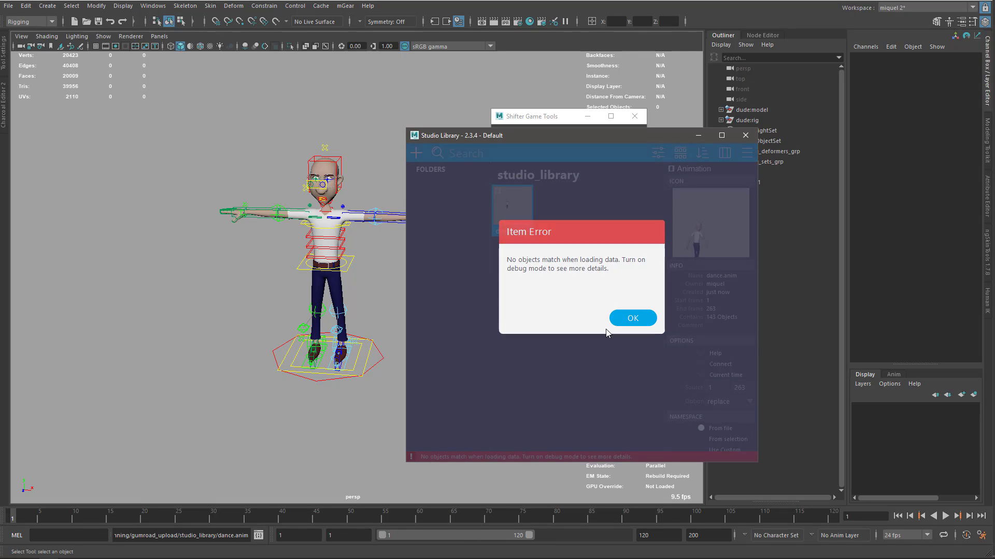
pyautogui.click(632, 318)
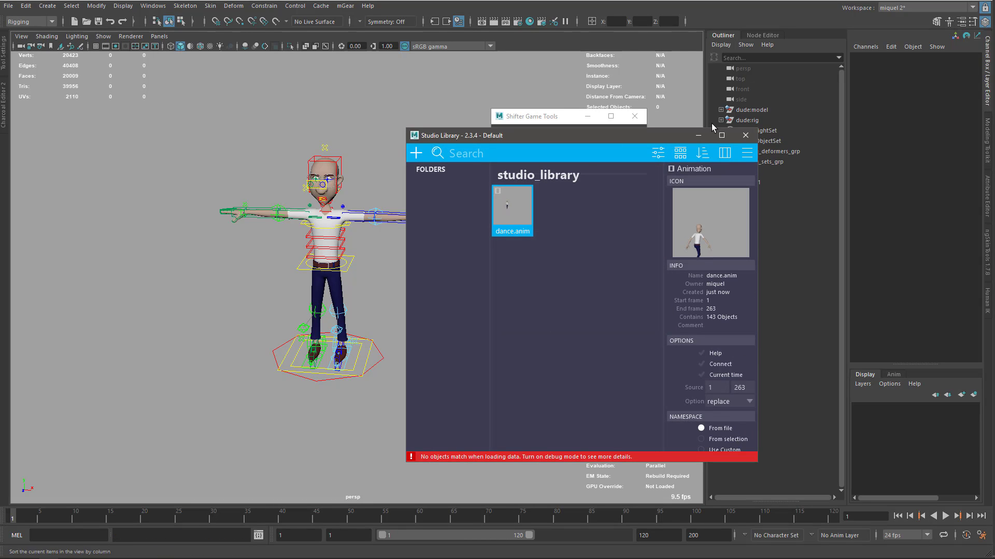
# - Reposition the Studio Library window and enlarge it to reveal all the namespace options
pyautogui.moveTo(626, 135); pyautogui.dragTo(539, 116)
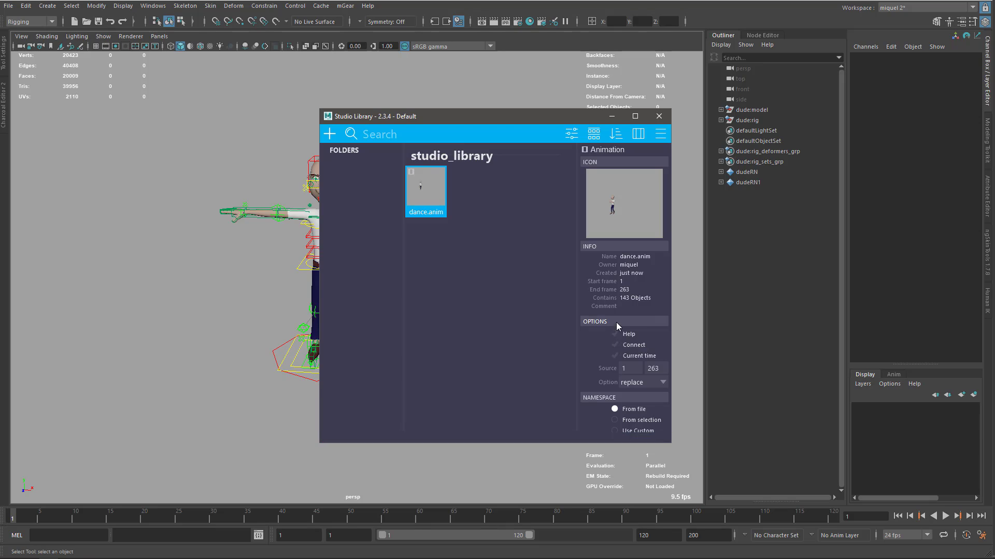
pyautogui.moveTo(596, 443); pyautogui.dragTo(595, 475)
# - Select the rig's world control, try the From selection namespace option and deselect the control
pyautogui.click(307, 380)
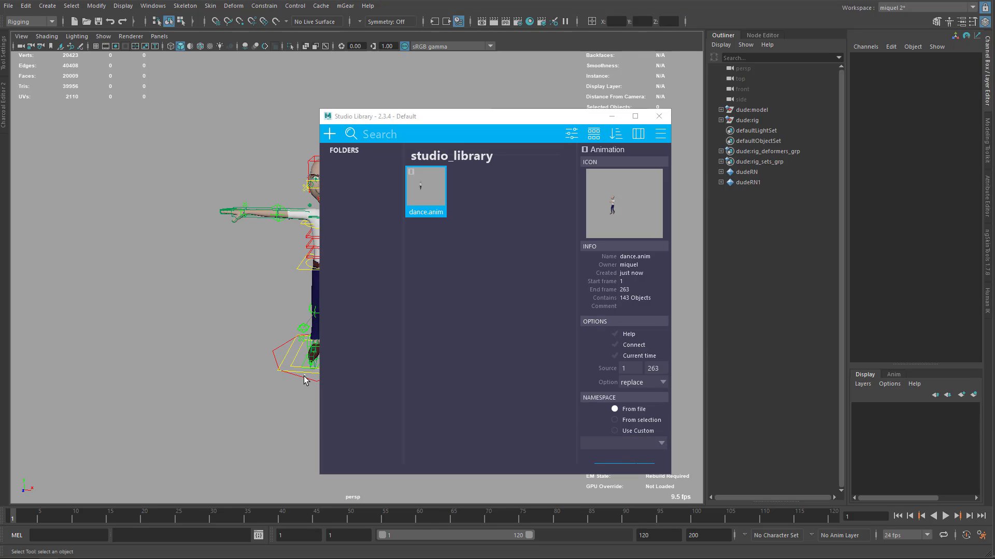
pyautogui.click(304, 383)
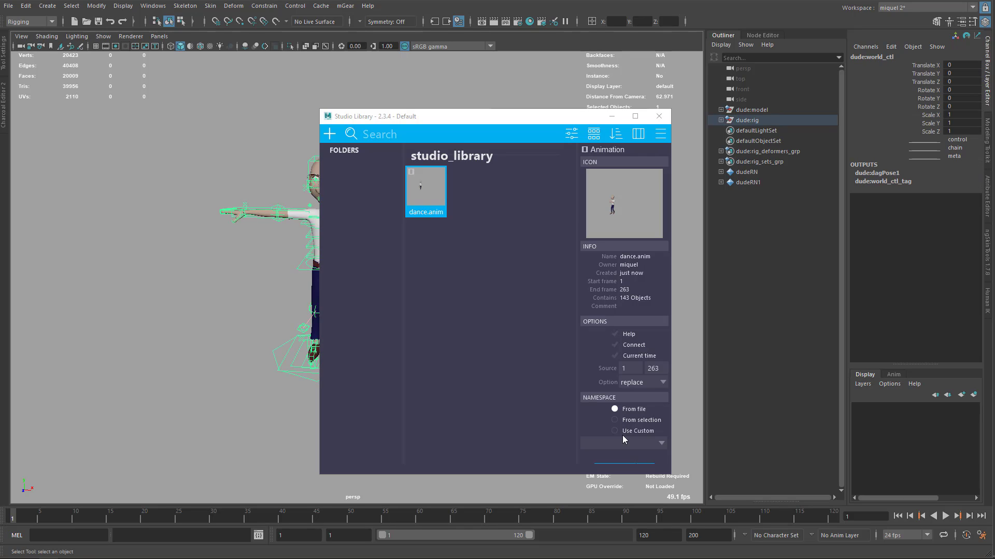
pyautogui.click(620, 422)
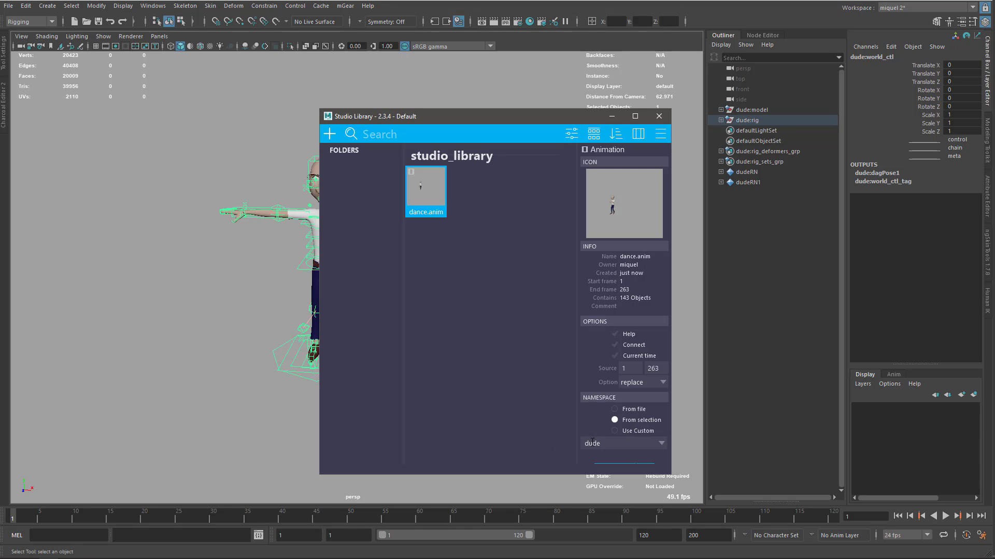
pyautogui.click(281, 421)
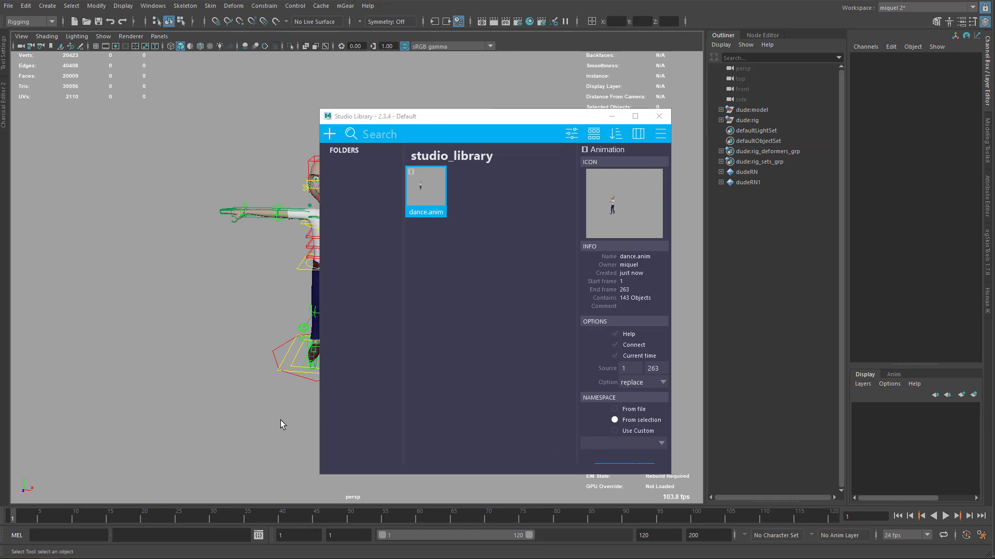
# - Set the custom namespace to dude, apply dance.anim to the rig and close Studio Library
pyautogui.click(615, 431)
pyautogui.click(662, 445)
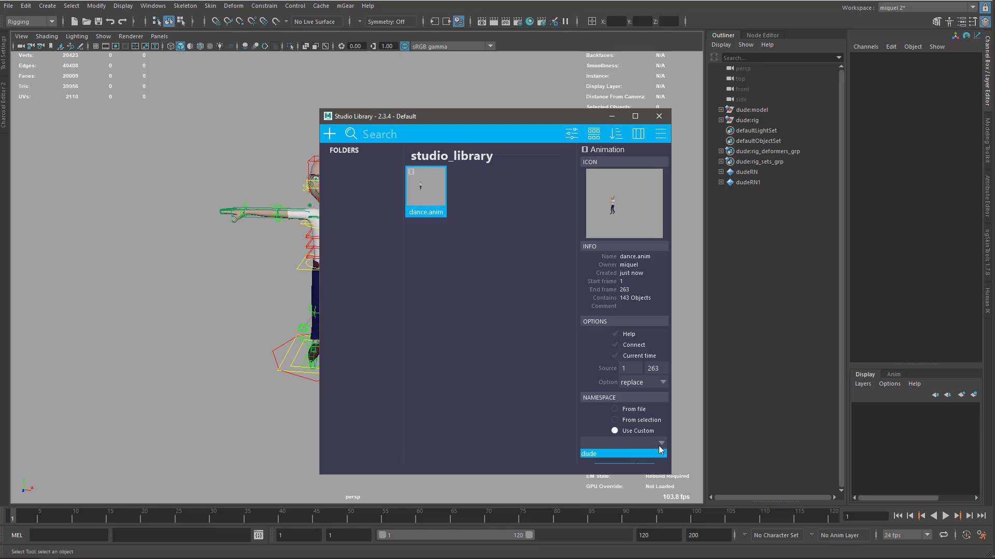
pyautogui.click(628, 455)
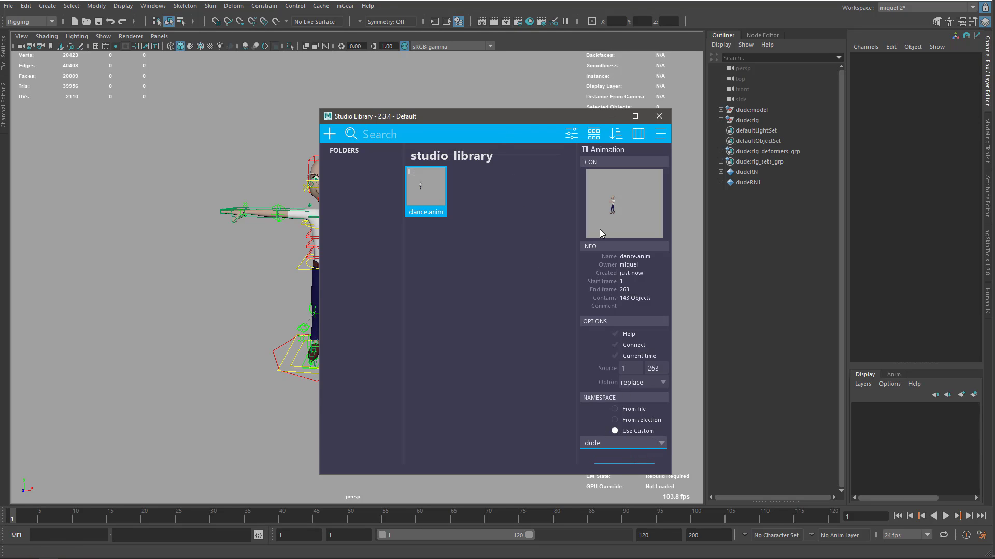
pyautogui.moveTo(522, 110); pyautogui.dragTo(567, 91)
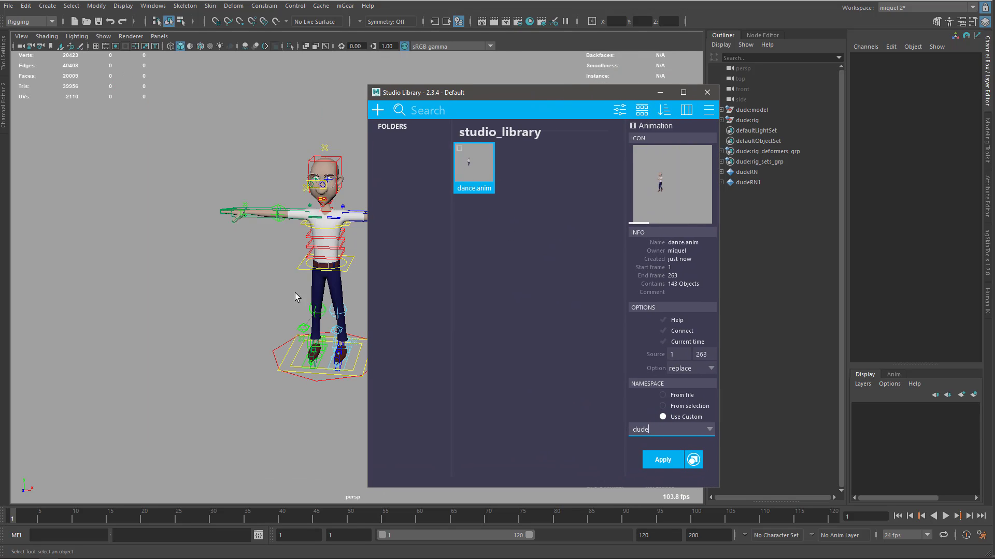
pyautogui.doubleClick(471, 165)
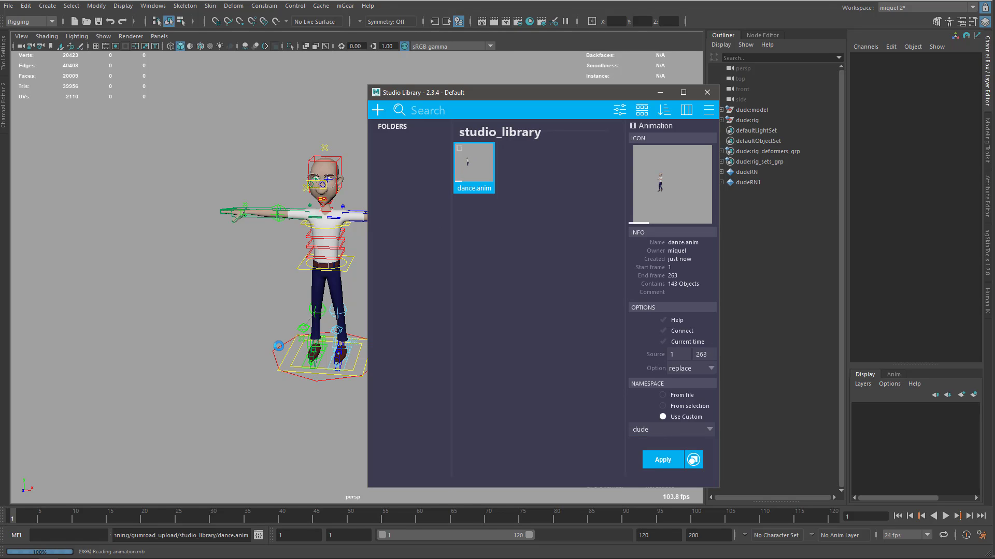
pyautogui.click(706, 92)
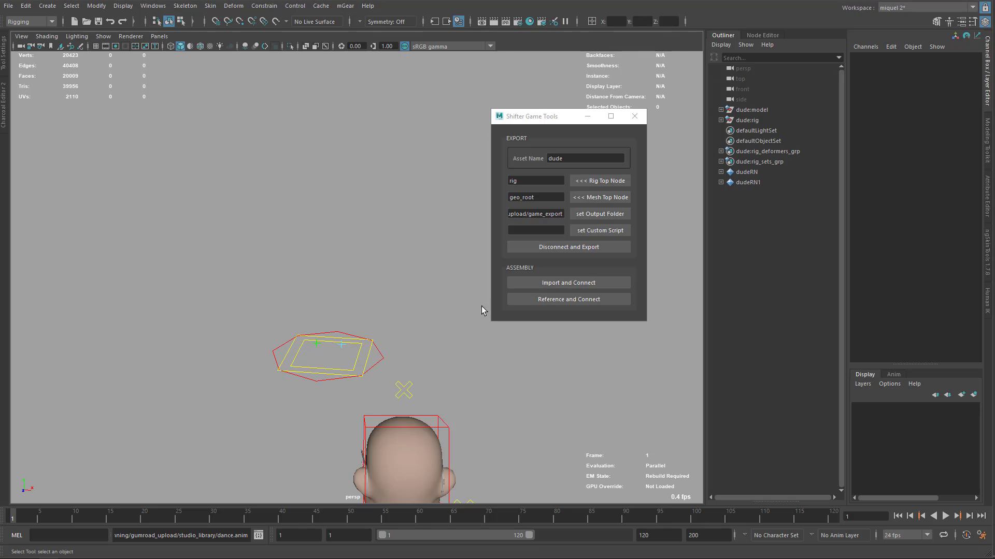
# - Frame the whole character and scrub the timeline to frame 47 to review the dance animation
pyautogui.keyDown('alt'); pyautogui.moveTo(367, 417); pyautogui.dragTo(382, 409); pyautogui.keyUp('alt')
pyautogui.keyDown('alt'); pyautogui.moveTo(382, 409); pyautogui.dragTo(322, 413, button='middle'); pyautogui.keyUp('alt')
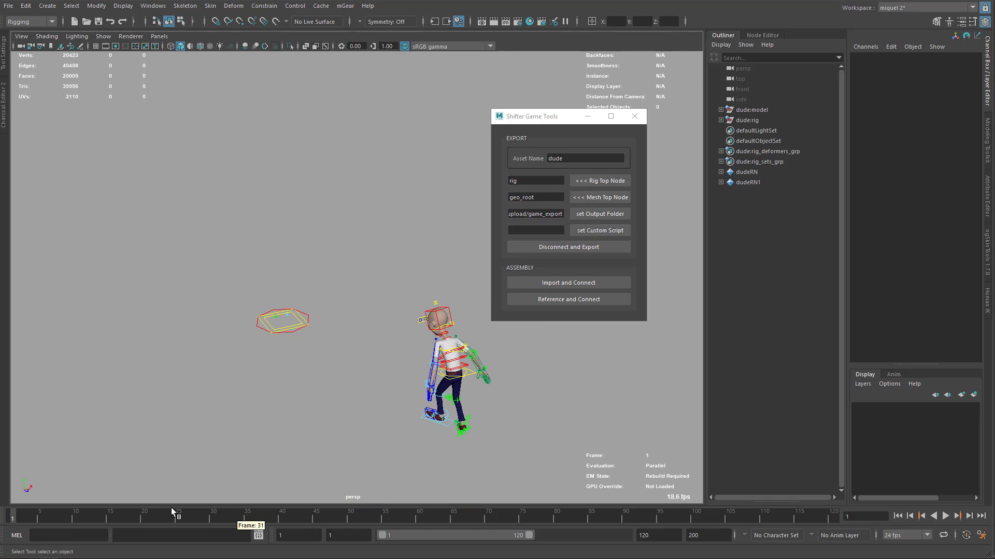
pyautogui.moveTo(128, 517); pyautogui.dragTo(332, 517)
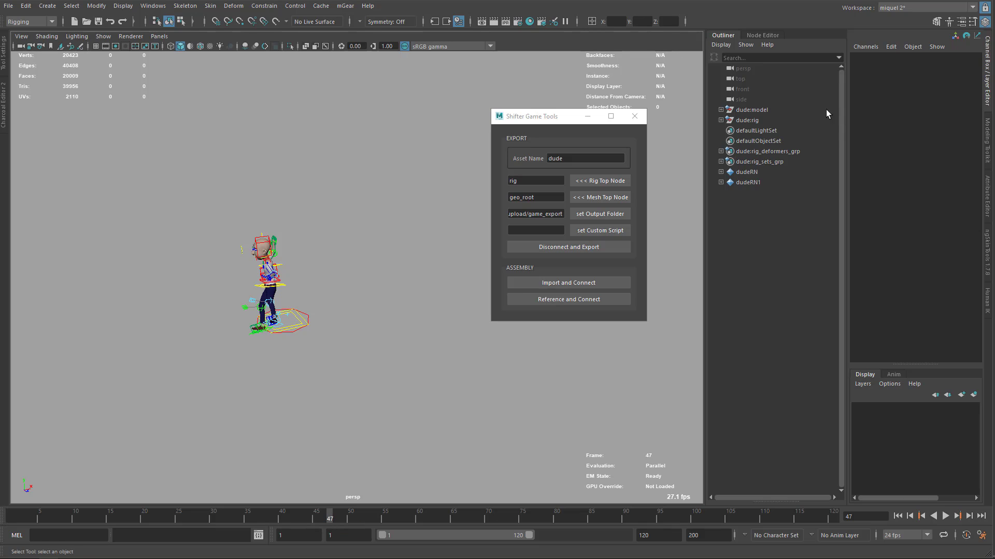
# - Select dude:model in the Outliner and expand its hierarchy to examine its child nodes
pyautogui.click(762, 110)
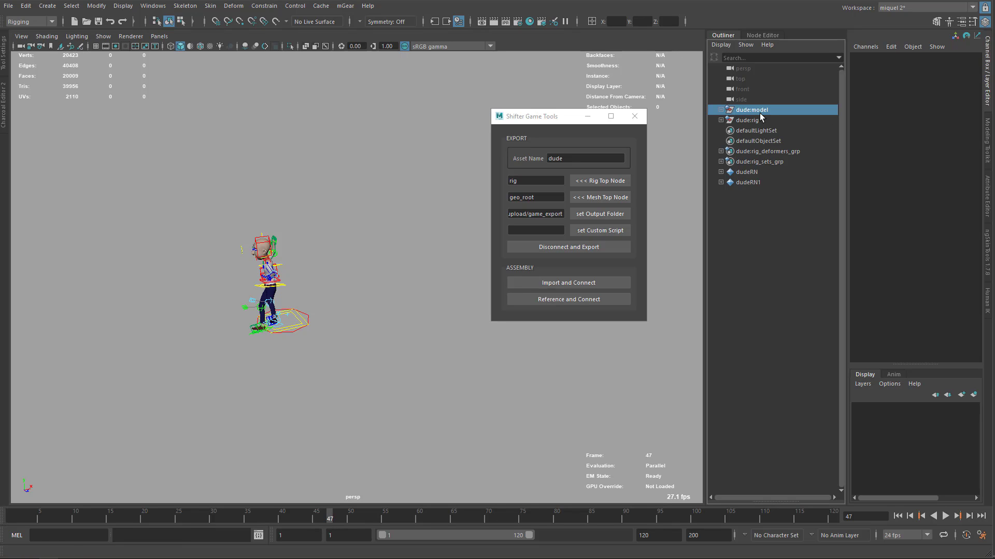
pyautogui.click(721, 110)
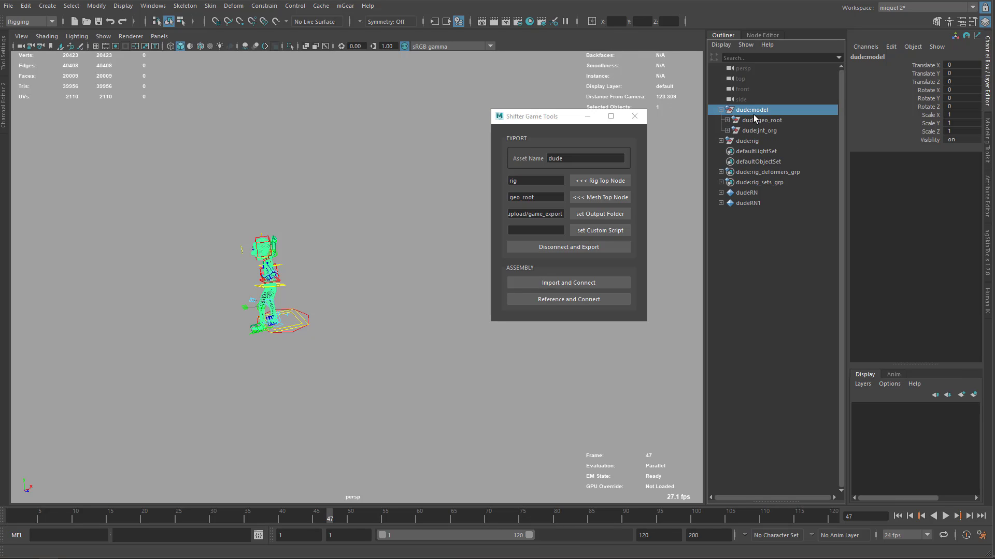